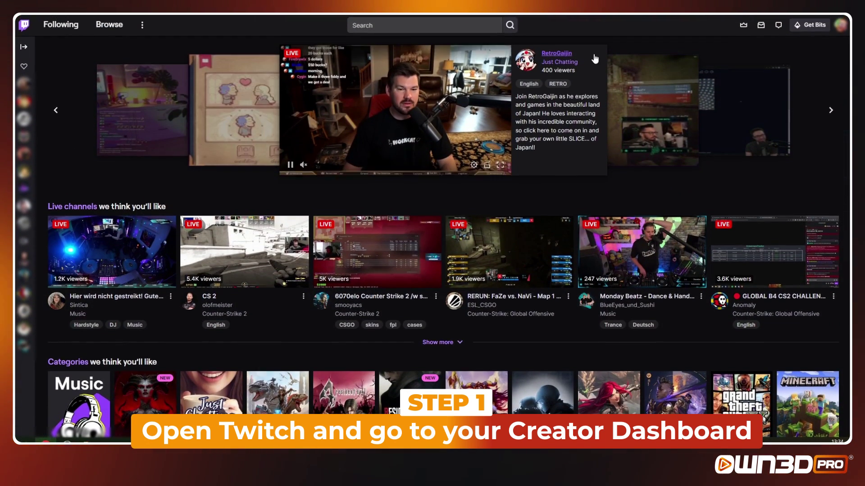
Search the Creator Dashboard's Extensions catalogue for 'own3d'.
click(839, 21)
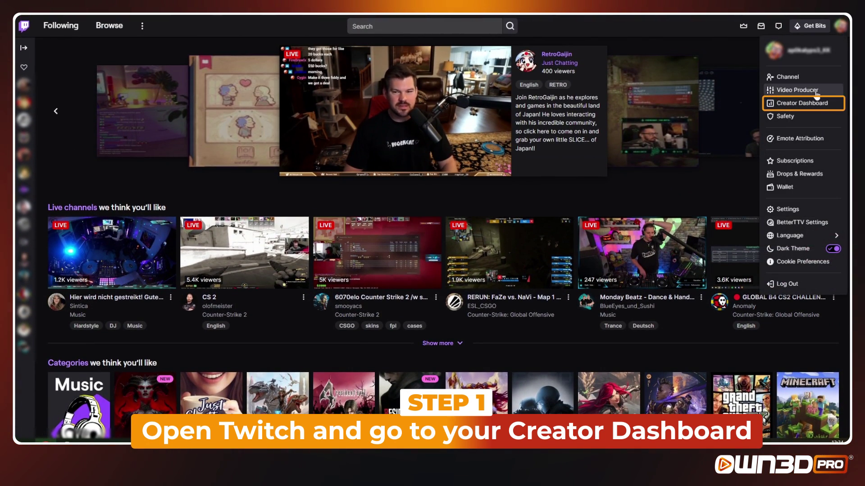
click(830, 106)
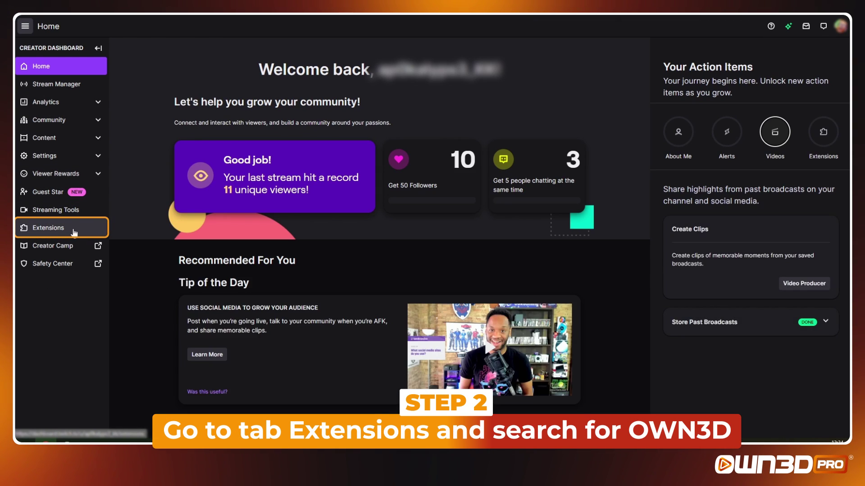
click(75, 233)
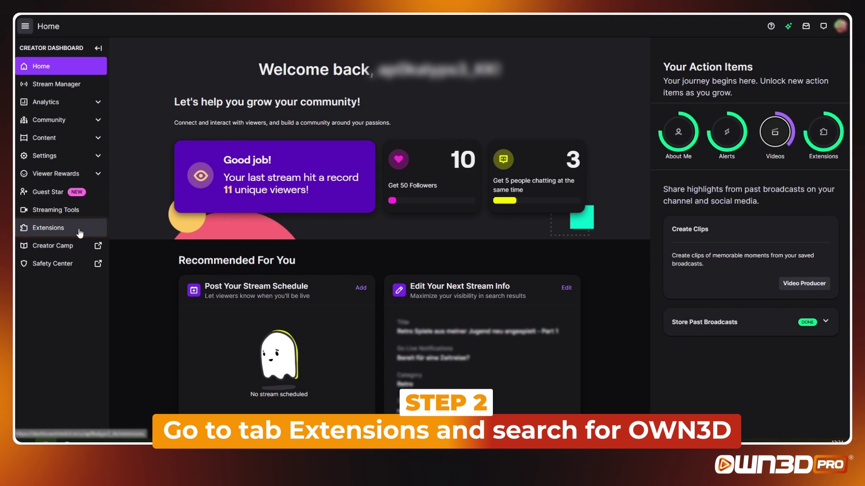
click(656, 80)
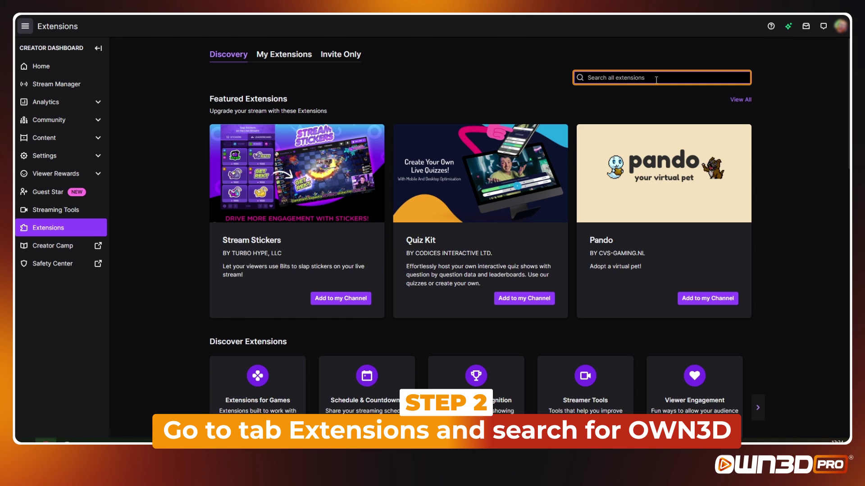
text(own3d)
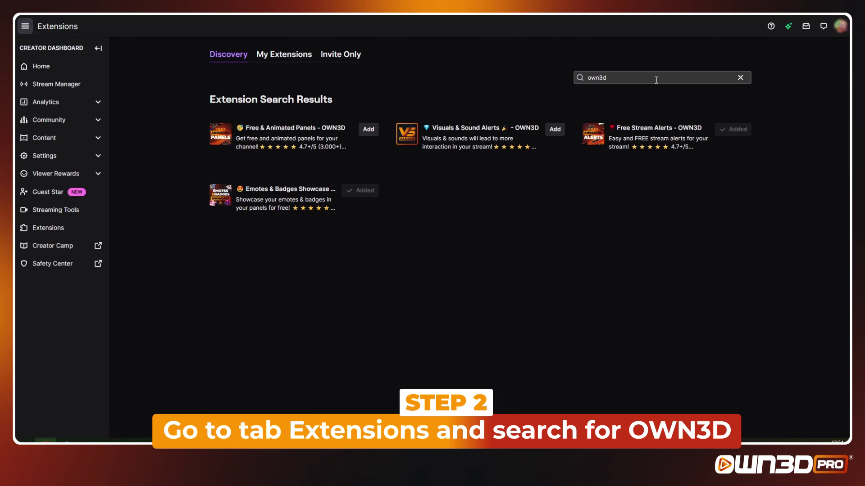
Add Visuals & Sound Alerts and activate it as a new panel.
click(555, 130)
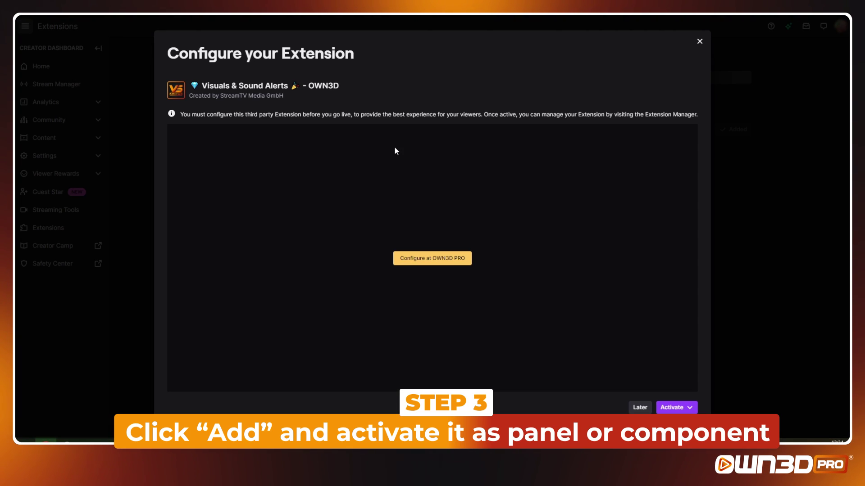
click(685, 407)
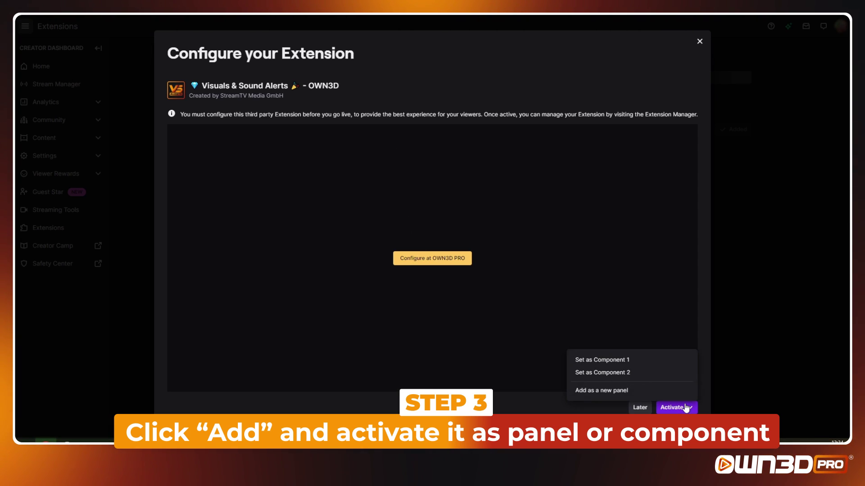
click(632, 392)
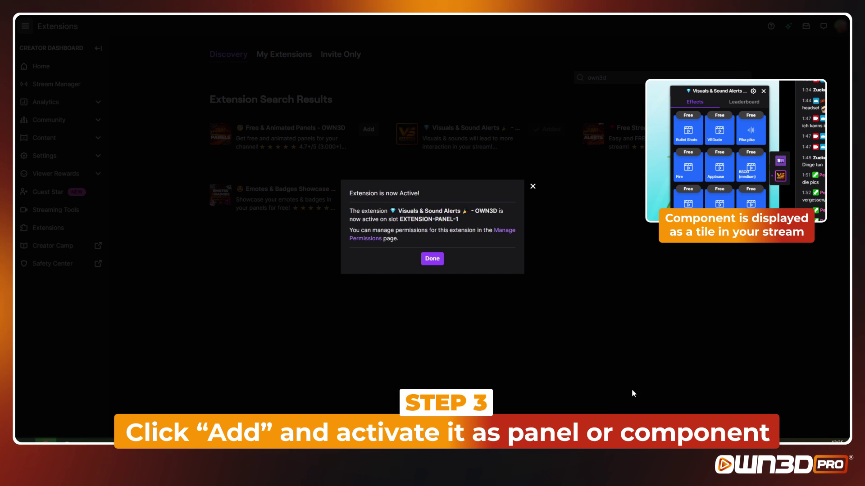
click(443, 261)
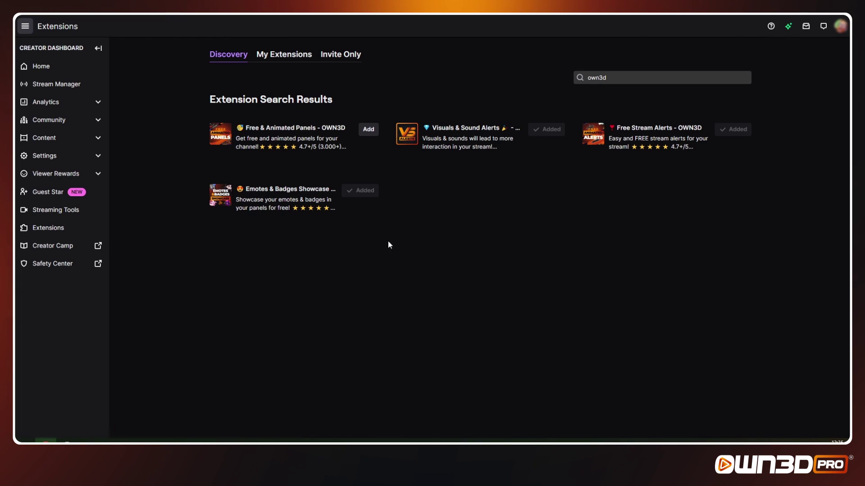
Open the extension's configuration and continue to Configure at OWN3D PRO.
click(468, 132)
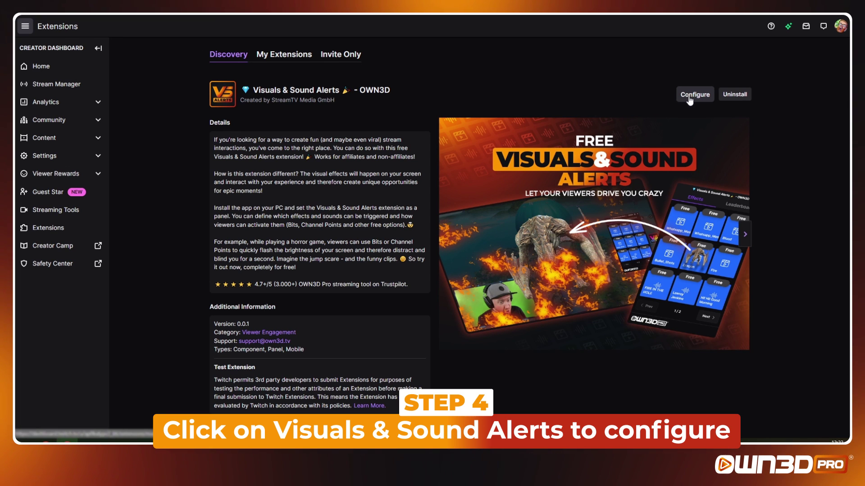
click(690, 98)
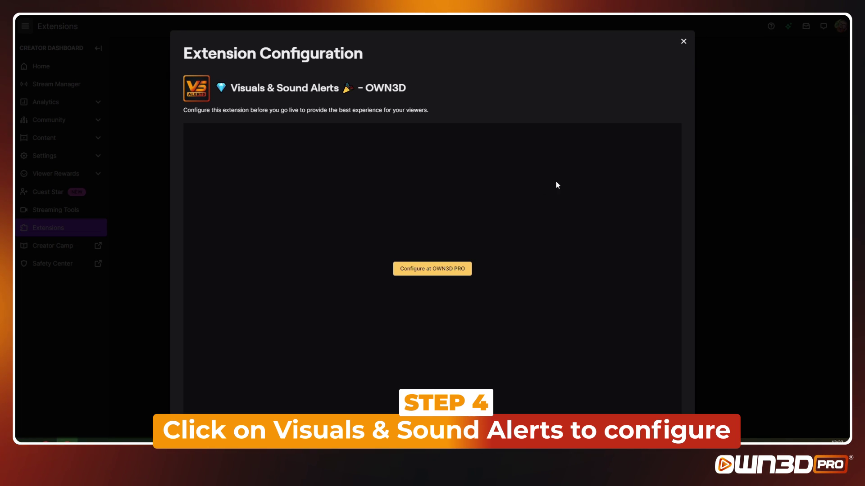
click(469, 269)
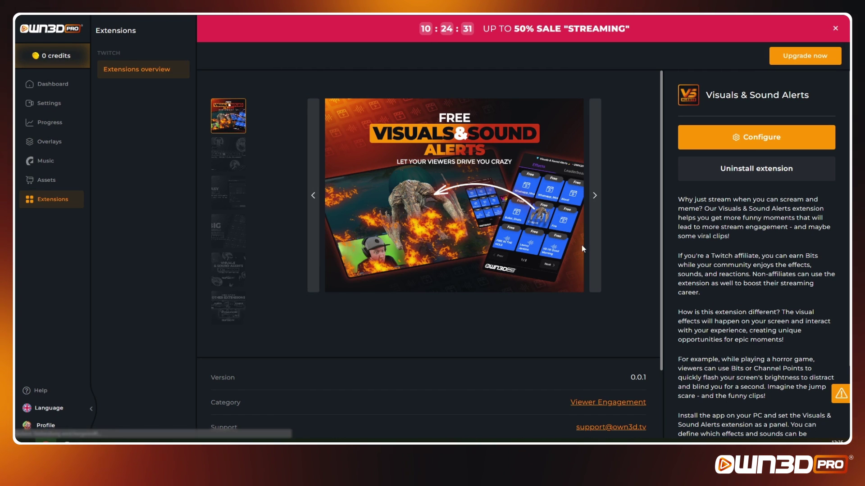
Choose OBS Studio with the copy & paste method and copy the alert link.
click(797, 144)
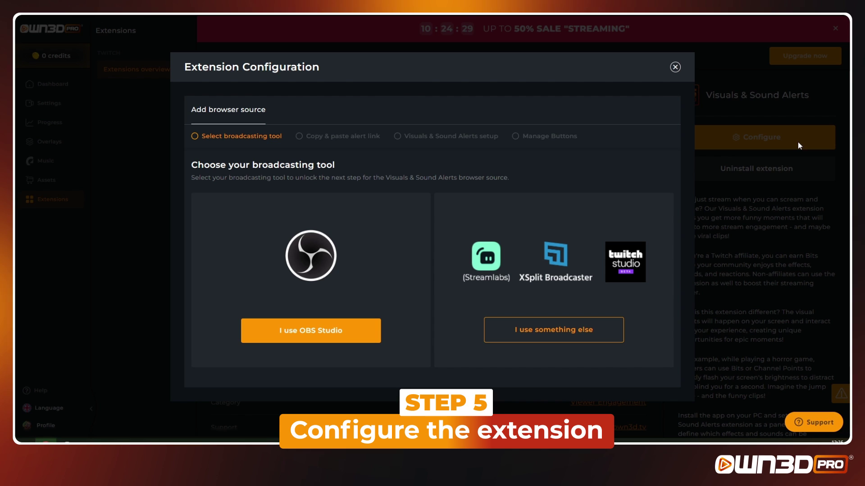
click(362, 334)
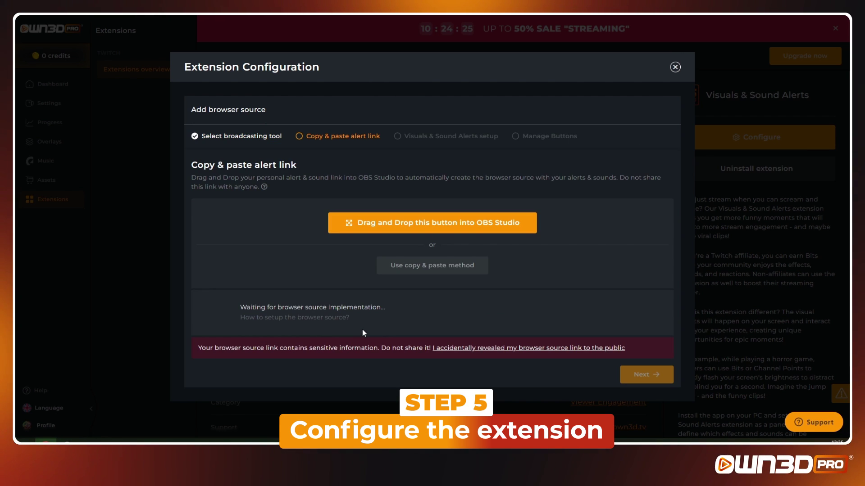
click(463, 267)
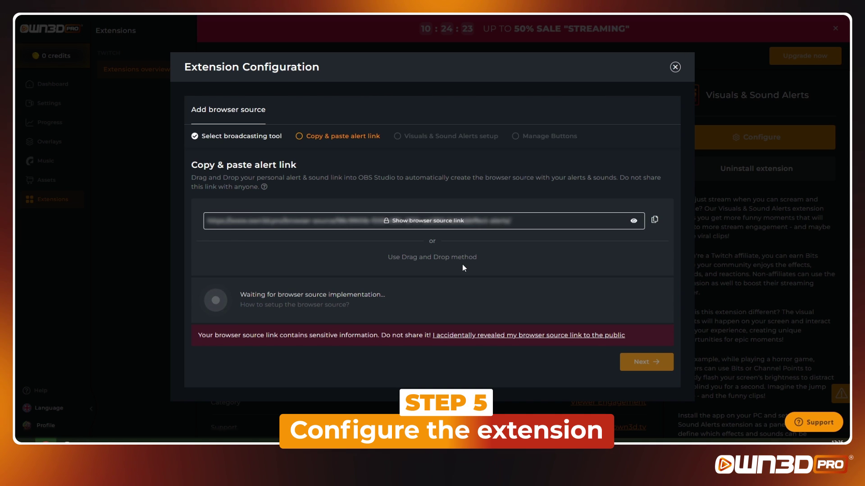
click(654, 221)
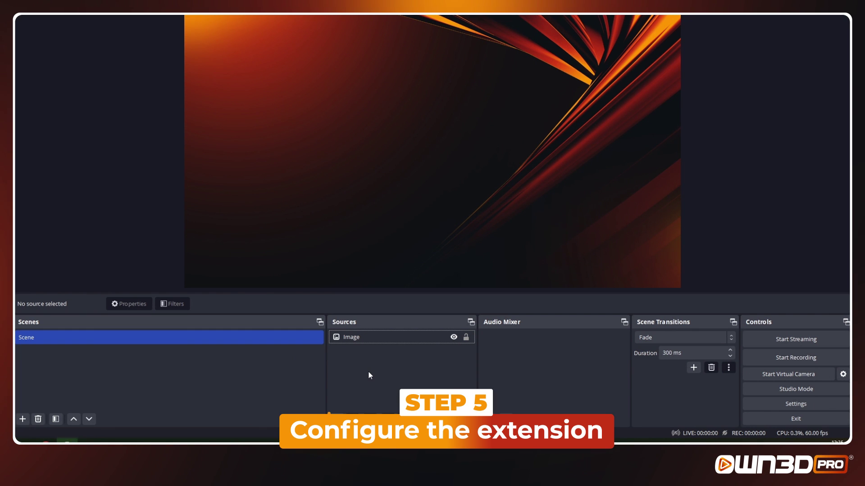
Add a new Browser source named EffectsExtensionAlerts.
click(336, 419)
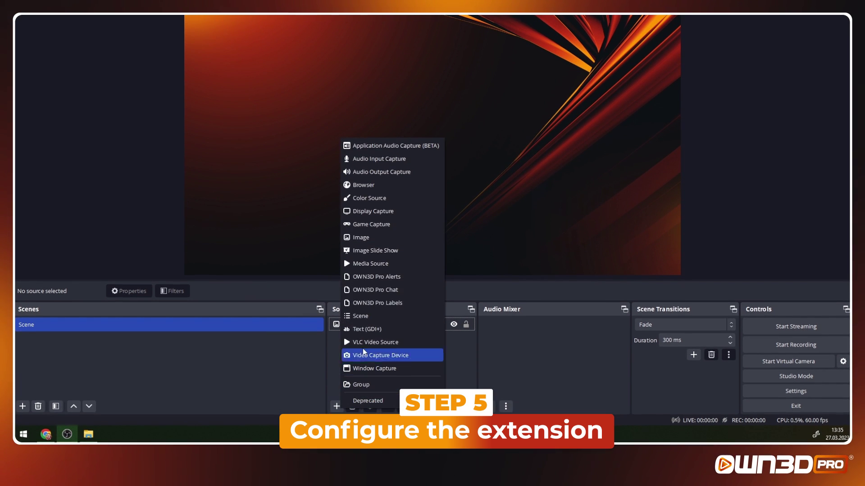
click(386, 189)
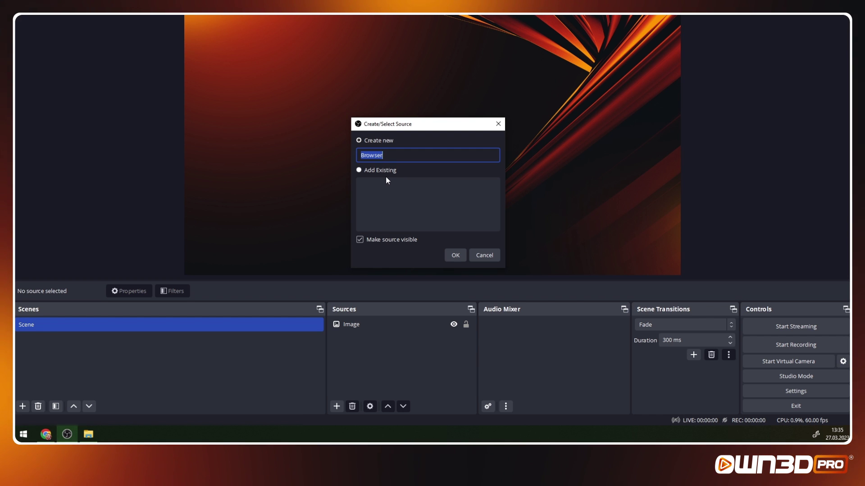
text(EffectsExtensionAlerts)
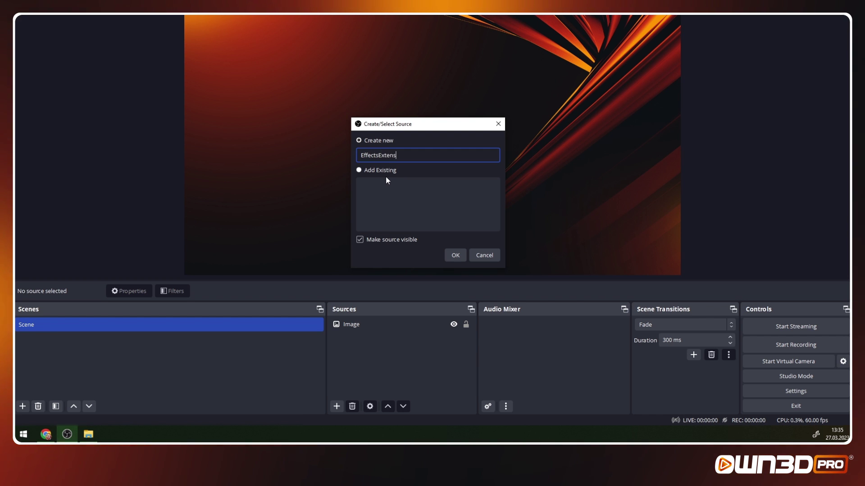
click(460, 255)
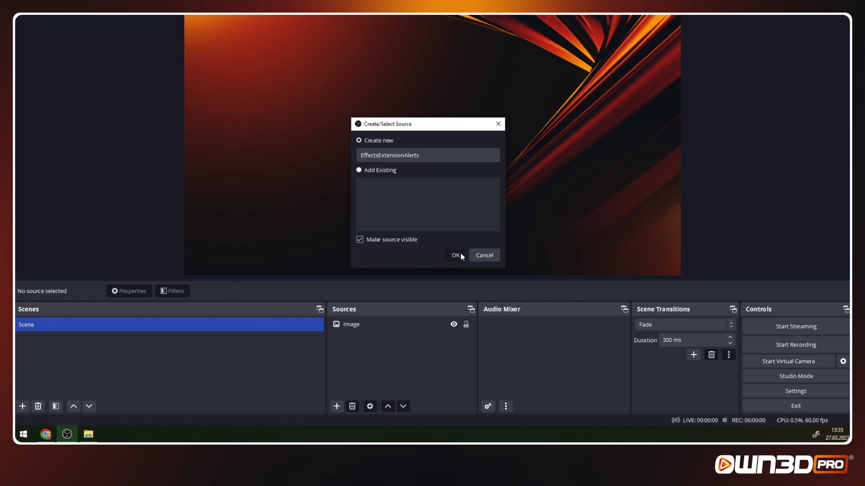
Paste the alert link as its URL, set 520×290 with OBS-controlled audio, and centre it.
click(401, 217)
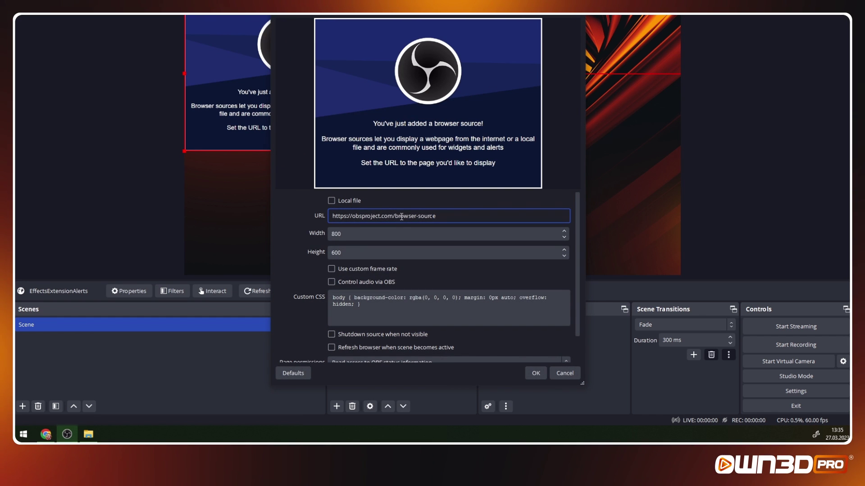
key(ctrl+v)
key(Tab)
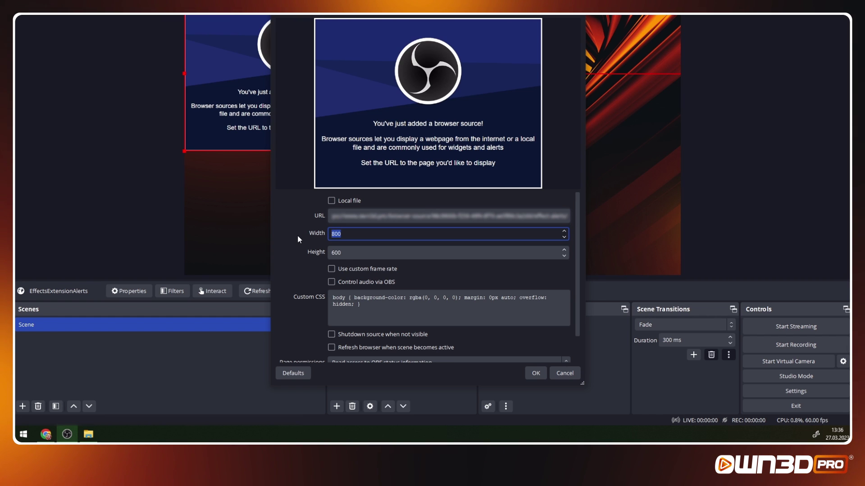
text(520)
key(Tab)
text(290)
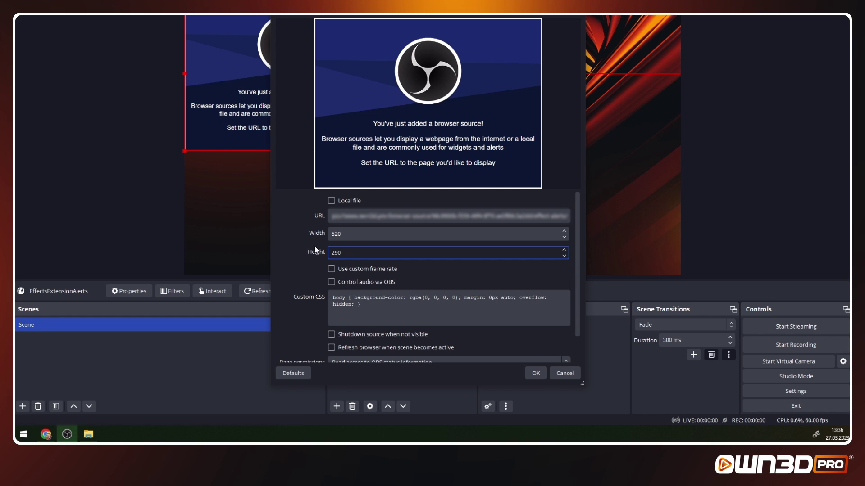
click(349, 282)
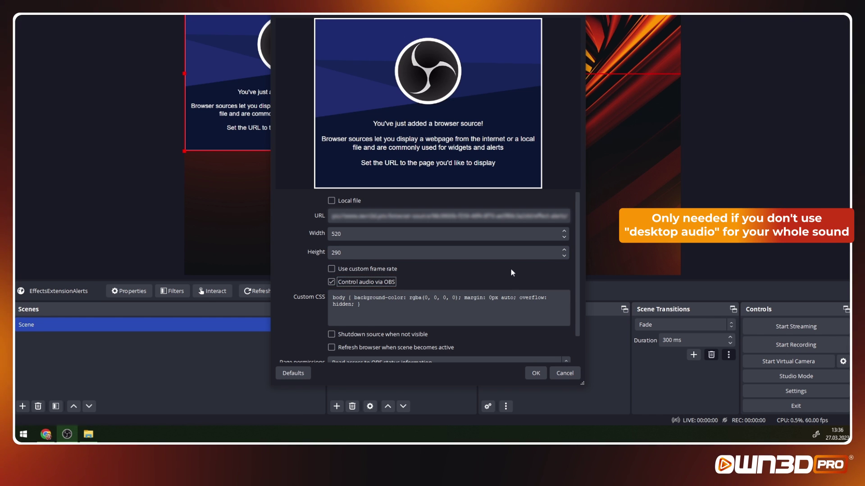
click(535, 373)
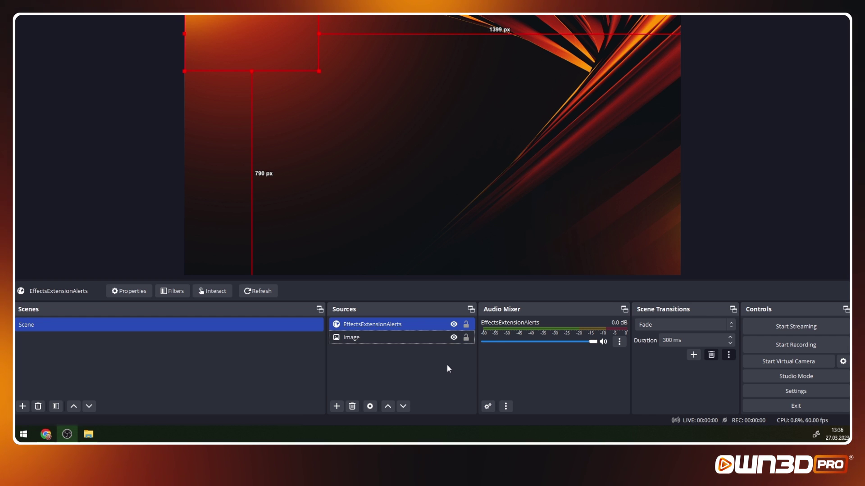
drag(266, 39, 462, 96)
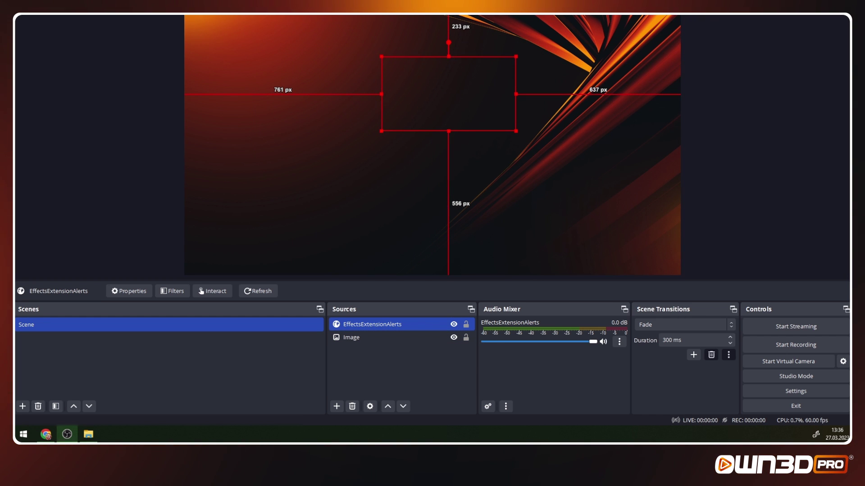
click(45, 434)
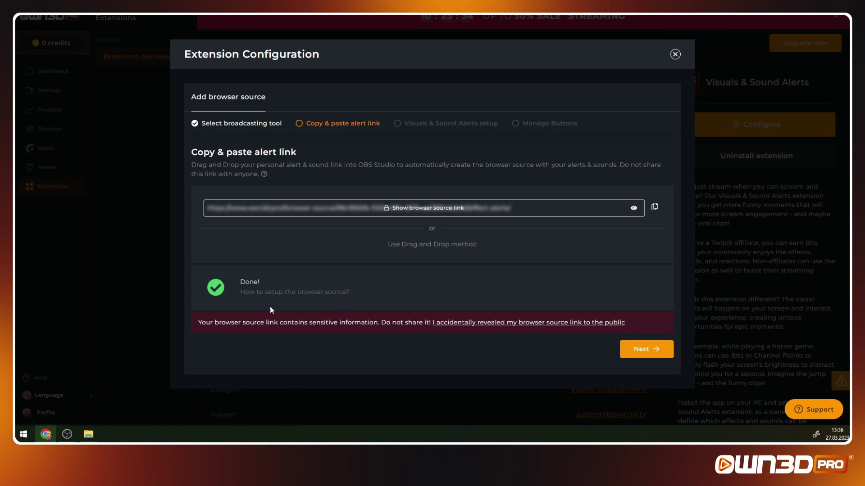
Continue past the linking step and choose Install visuals & sounds.
click(641, 349)
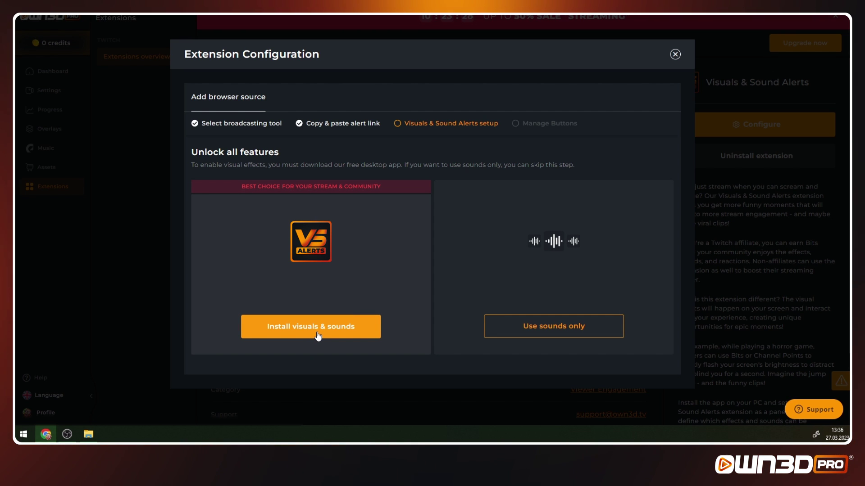
click(317, 335)
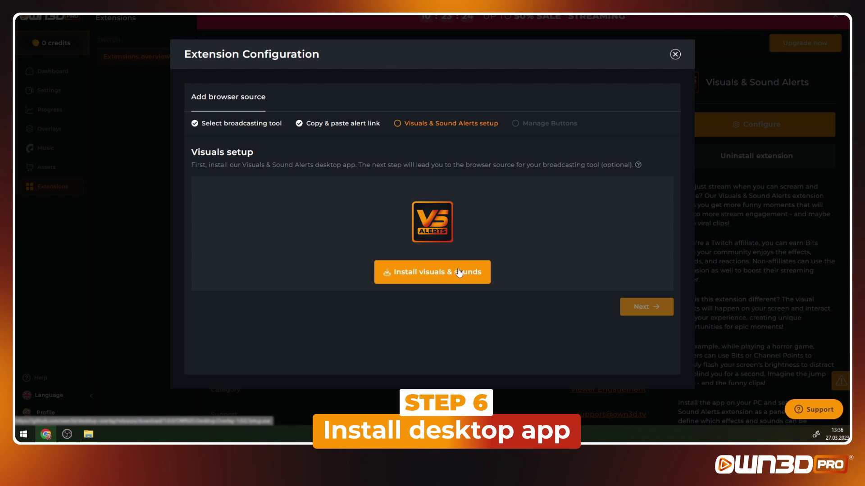
Run OWN3D.Desktop.Overlay-1.0.1.Setup.exe from the Downloads folder.
click(88, 434)
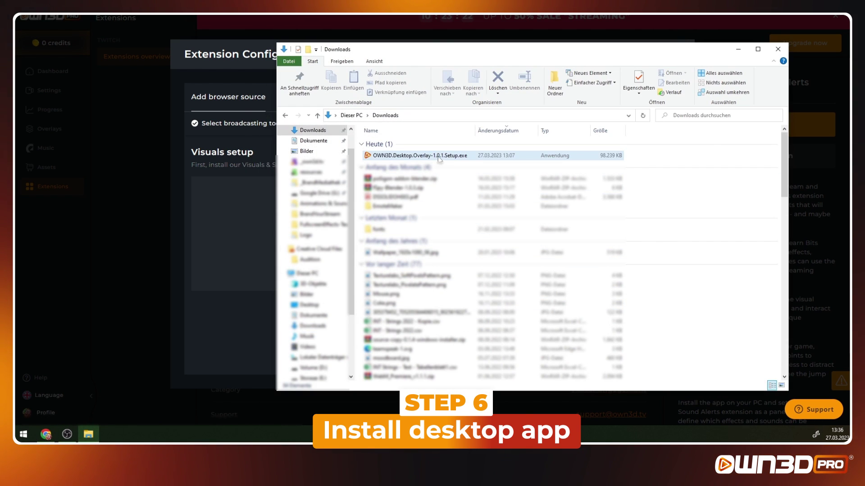
click(468, 156)
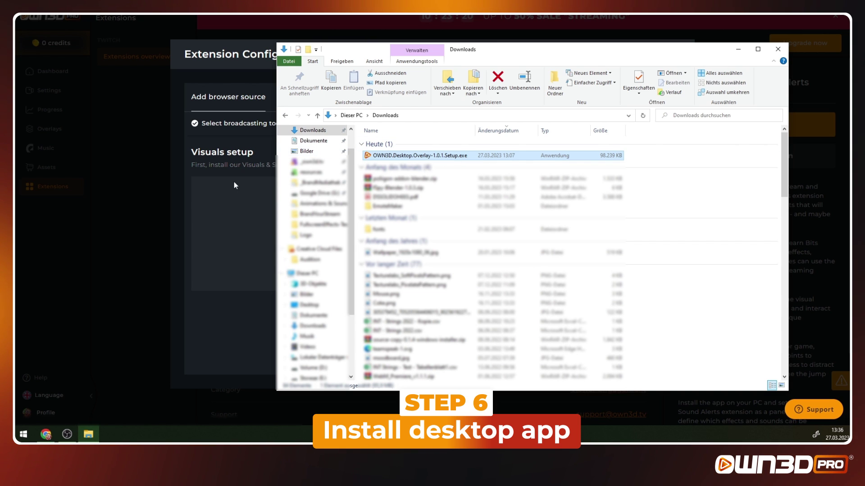
double_click(477, 158)
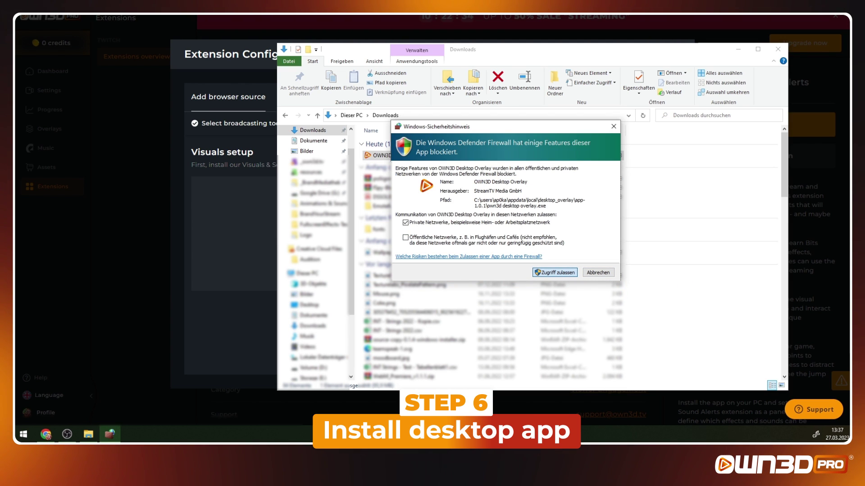
Allow firewall access, log in with OWN3D, enable the overlay and toggle its music.
click(555, 273)
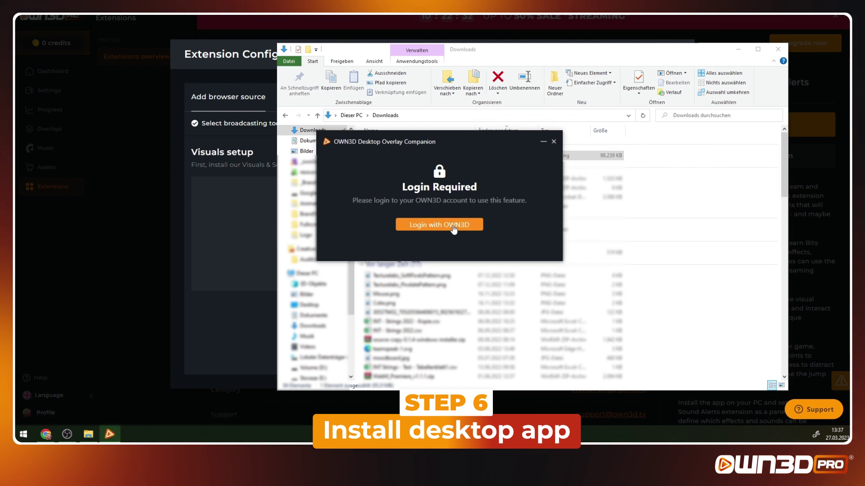
click(453, 225)
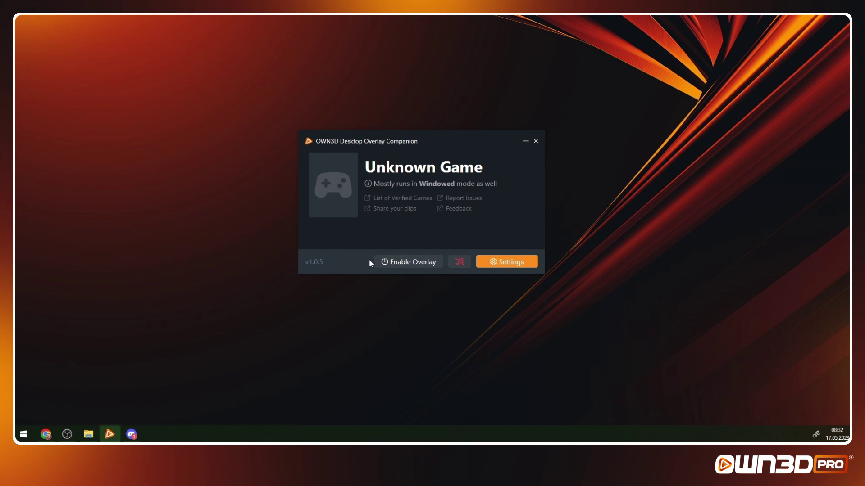
click(436, 265)
click(466, 265)
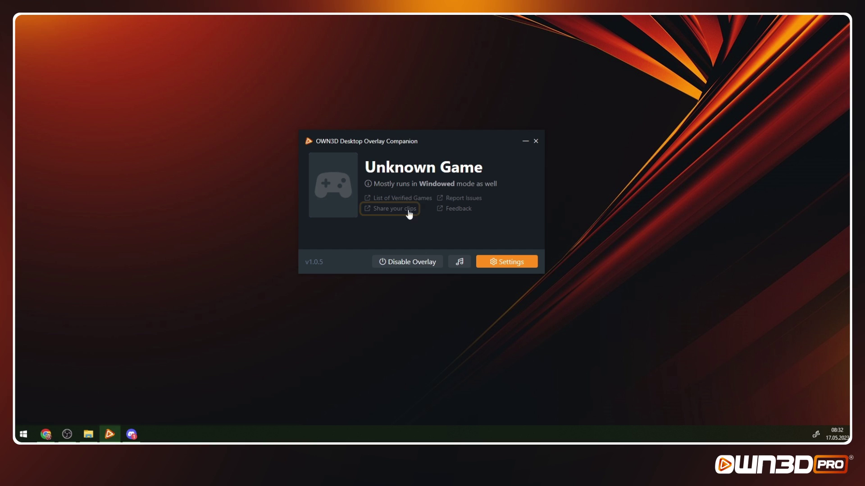
In Discord's clips-visuals-and-sound-alerts channel, react to the newest clip.
click(137, 433)
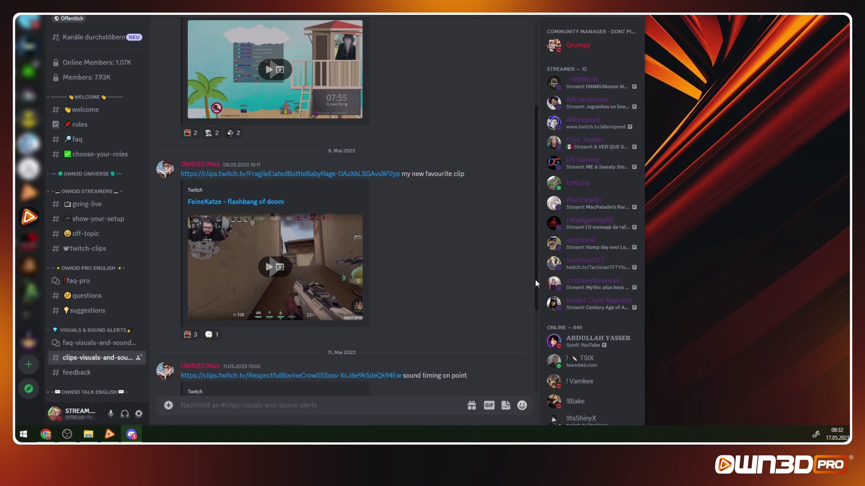
drag(532, 294, 532, 364)
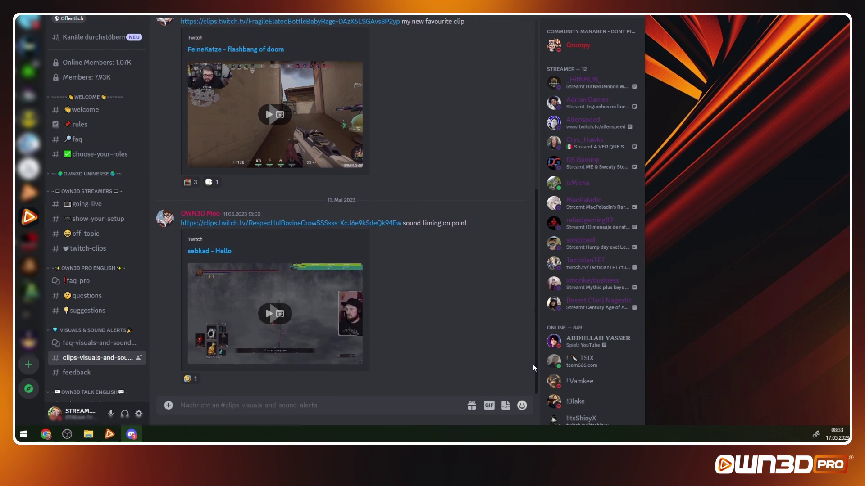
click(188, 381)
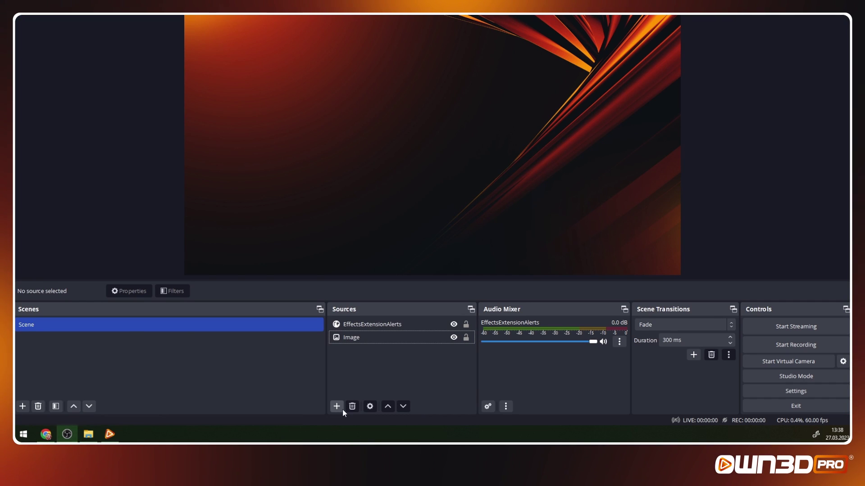
Add a new Browser source named EffectsExtensionVisuals.
click(342, 409)
click(387, 195)
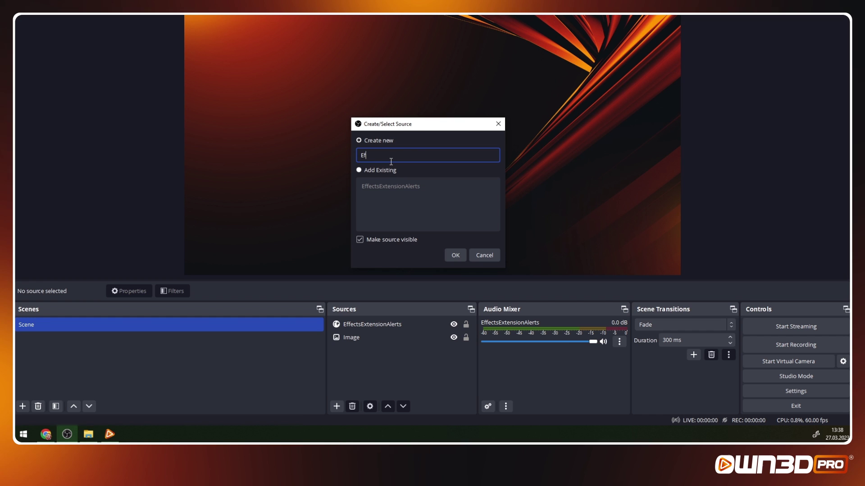
text(Effects)
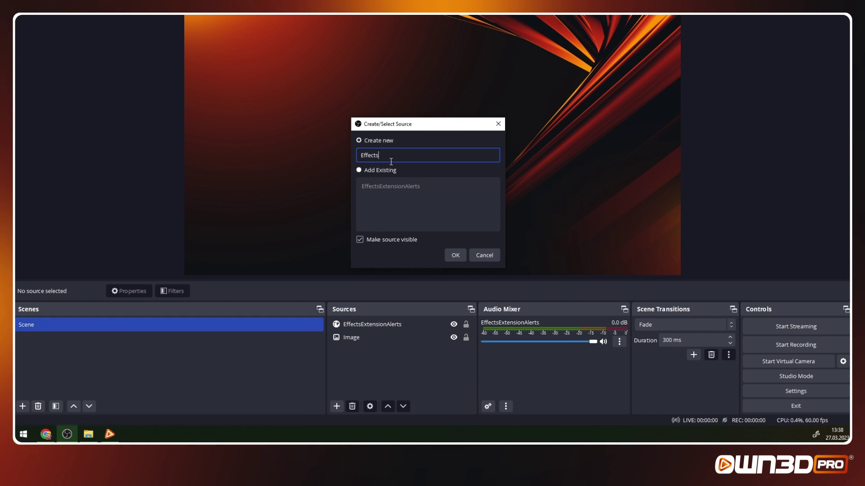
text(ExtensionVi)
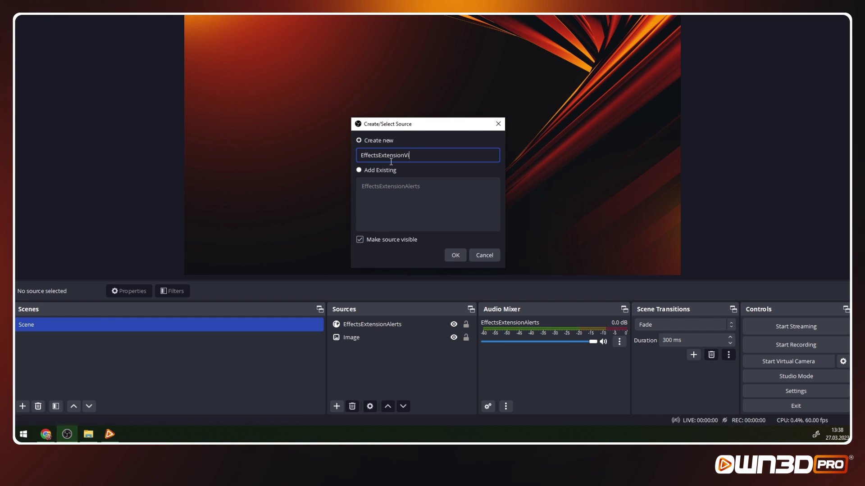
text(suals)
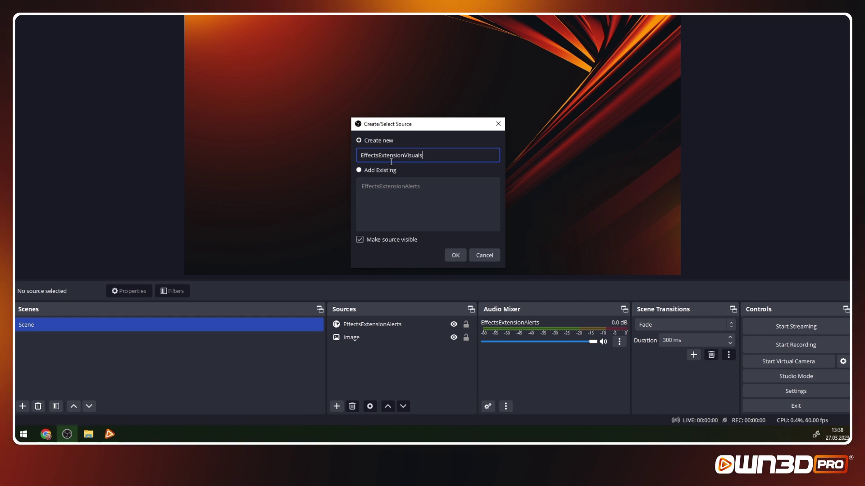
click(455, 254)
Paste the extension's browser source URL and set the size to 1920×1080.
drag(450, 216, 284, 218)
key(ctrl+v)
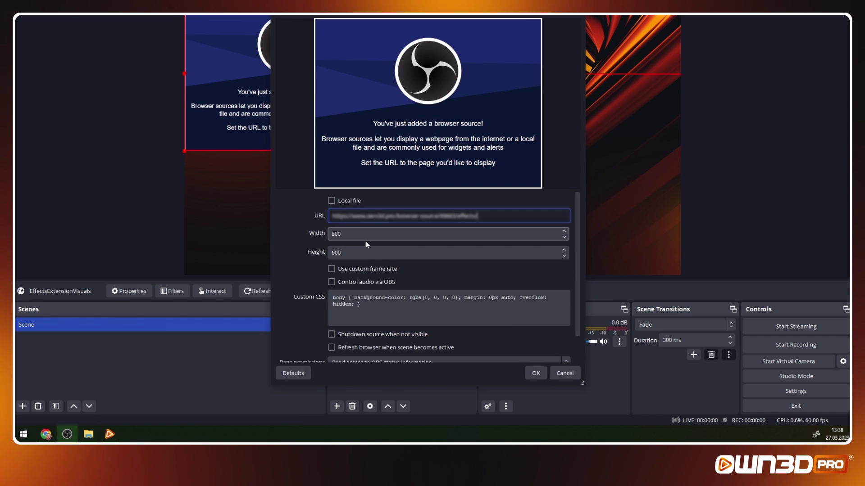
key(Tab)
text(1920)
key(Tab)
text(1080)
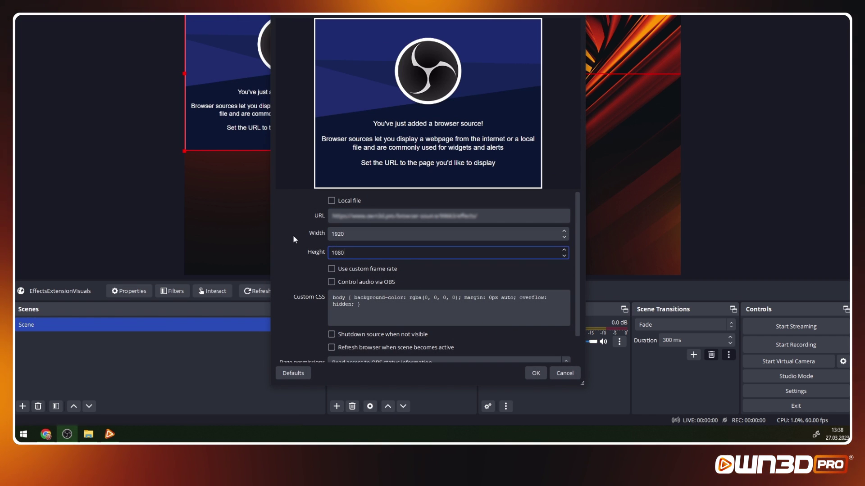
click(535, 373)
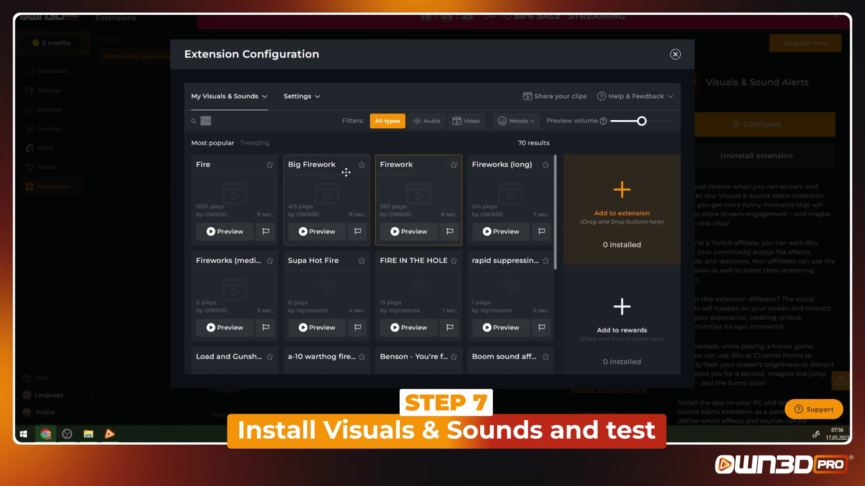
Search 'fire', drag Fire onto Add to extension, then drag Skeleton Dance onto Add to rewards.
text(fire)
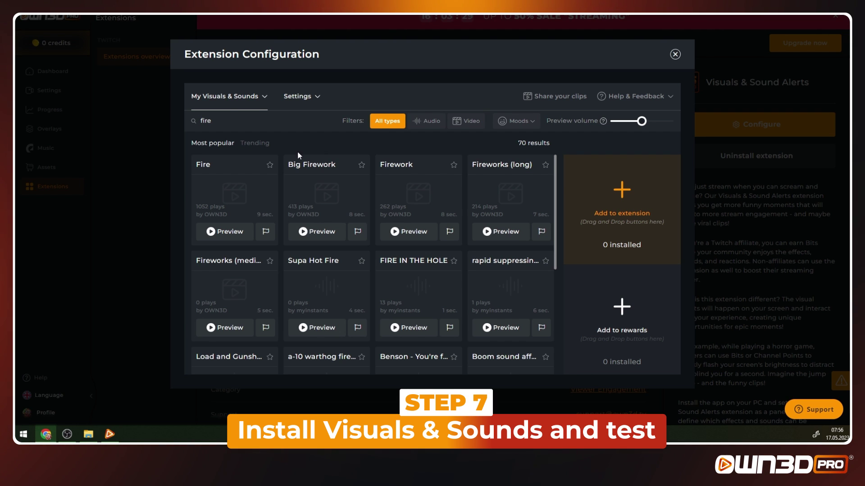
drag(228, 185, 599, 198)
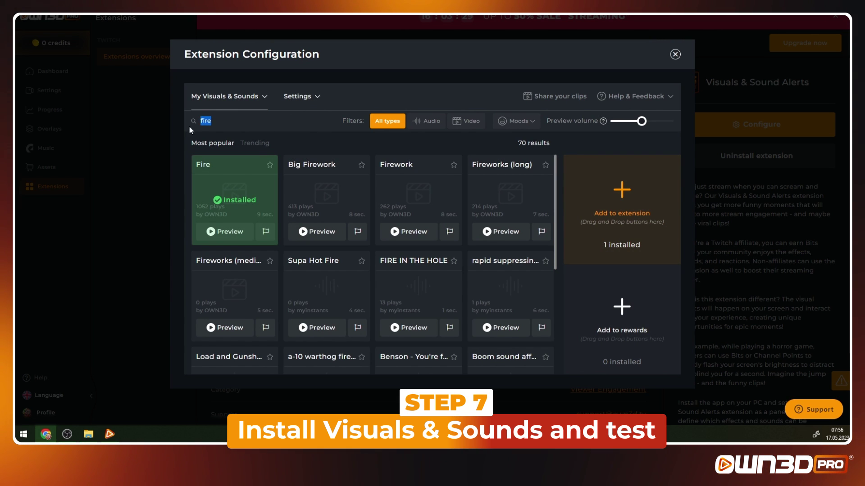
key(BackSpace)
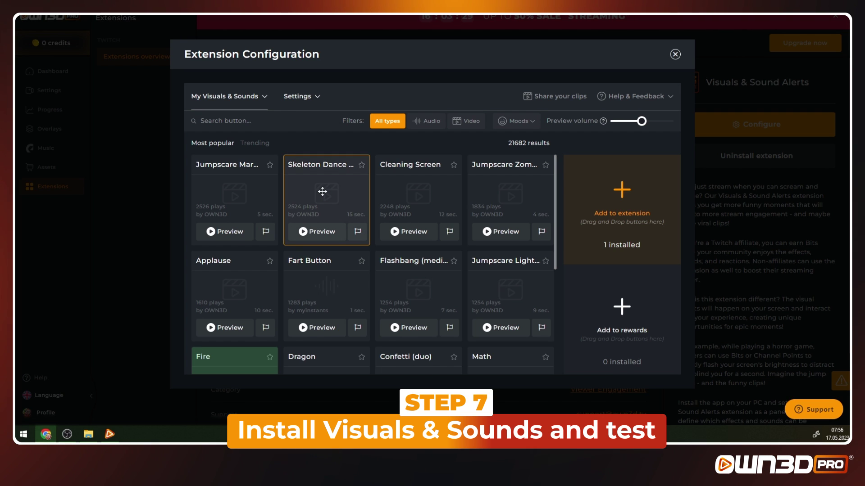
drag(322, 191, 620, 314)
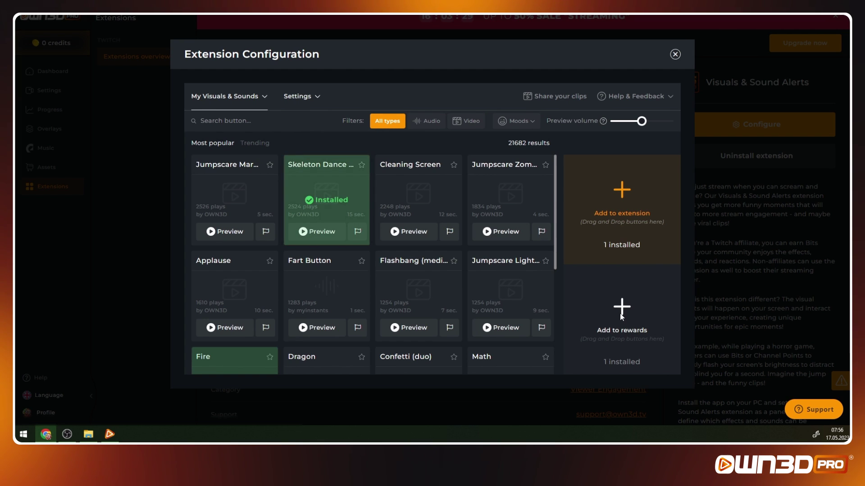
click(244, 100)
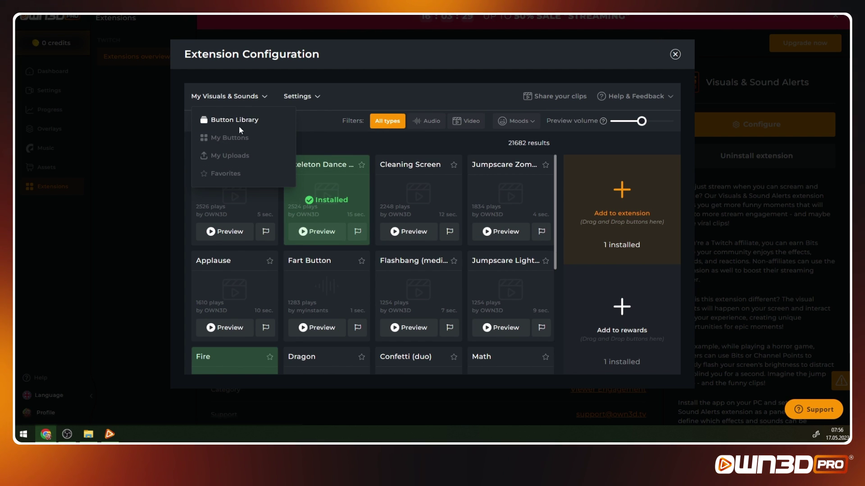
Trigger a test of the Fire effect from its button settings and watch it in OBS.
click(237, 139)
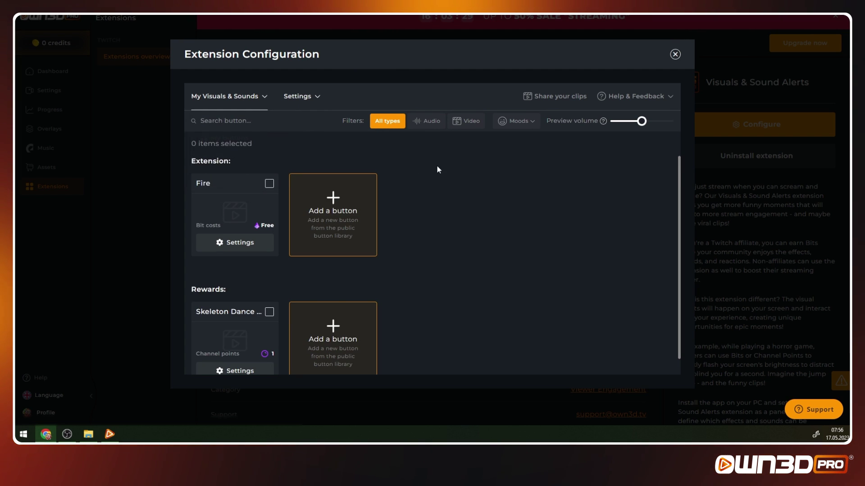
click(219, 243)
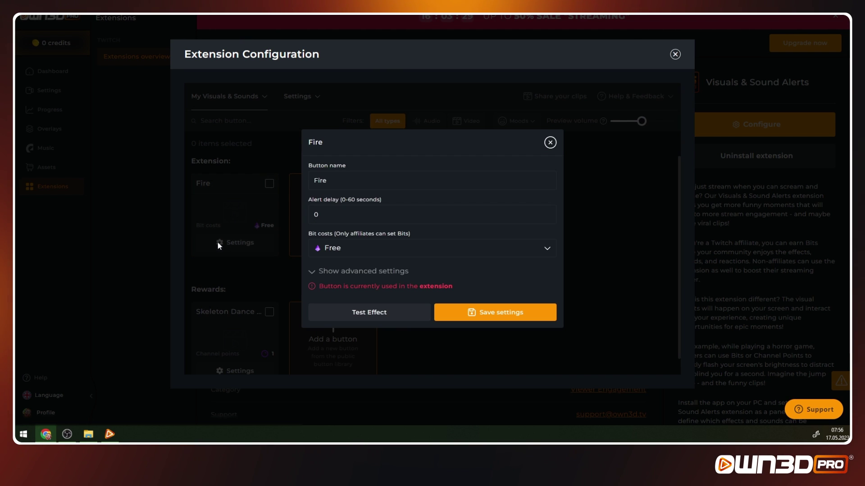
click(385, 318)
click(67, 434)
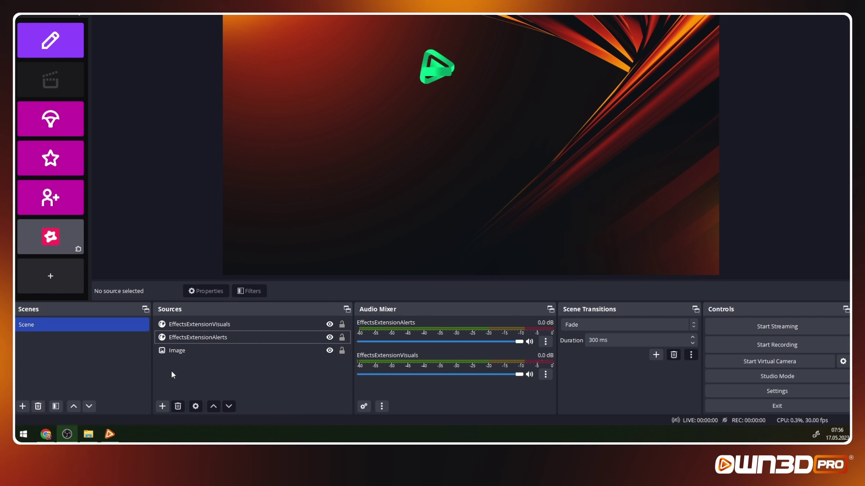
Confirm the Fire alert played in the OBS preview, then return to OWN3D Pro's Settings menu.
mouse_move(52, 436)
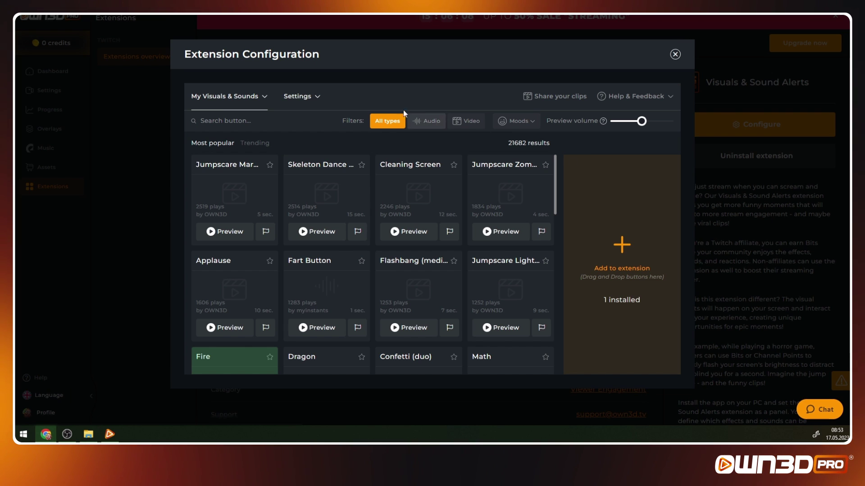
click(313, 94)
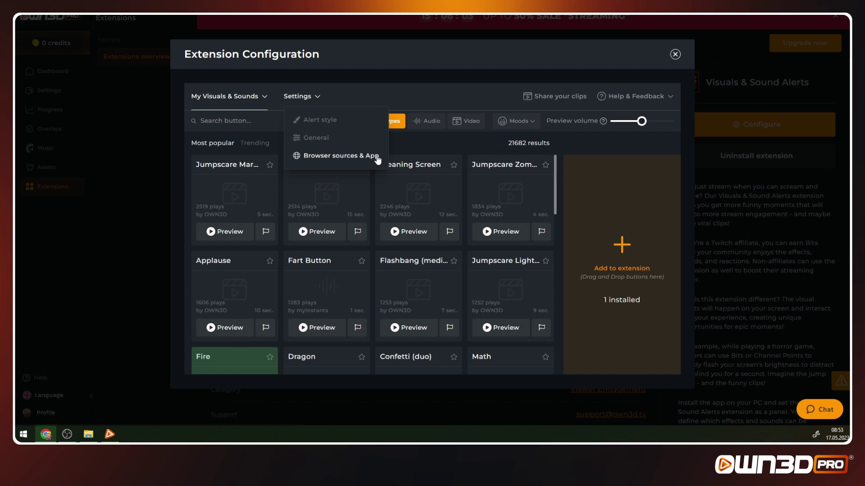
Tick Turquoise Alert in the alert style settings to make it the active style.
click(334, 122)
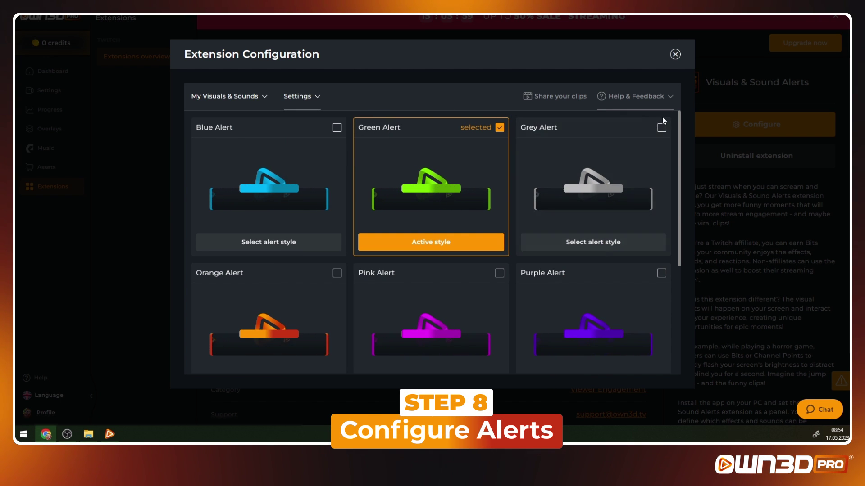
drag(679, 122, 681, 234)
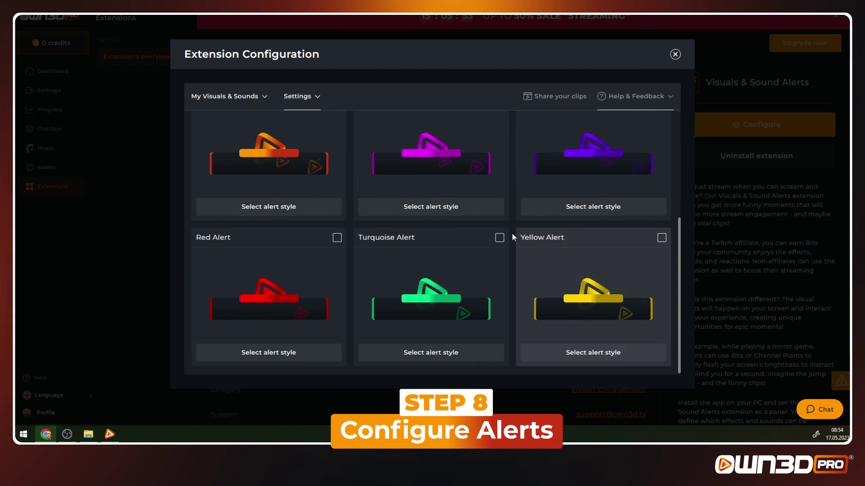
click(500, 238)
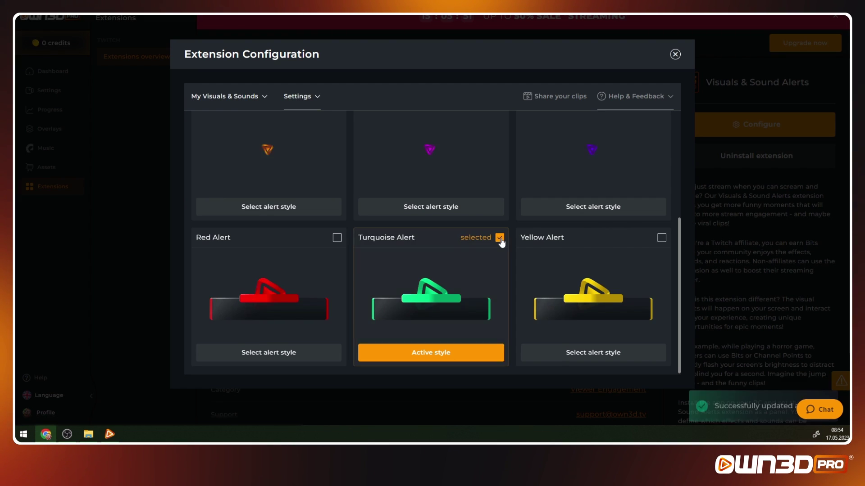
mouse_move(311, 100)
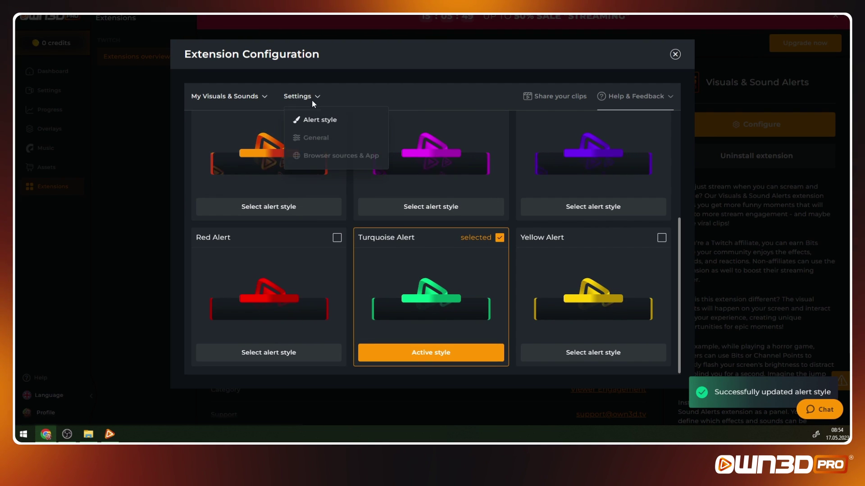
click(316, 138)
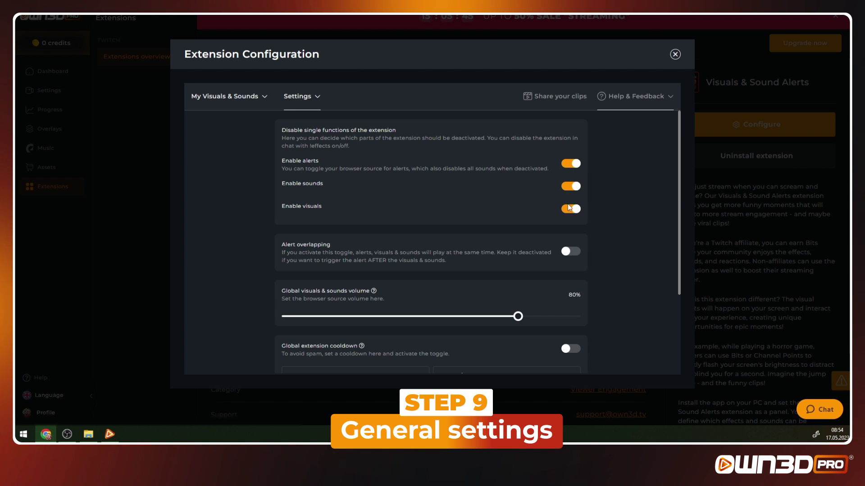
Toggle sounds, visuals and alert overlapping on and off, leaving sounds and visuals on and overlapping off.
click(572, 187)
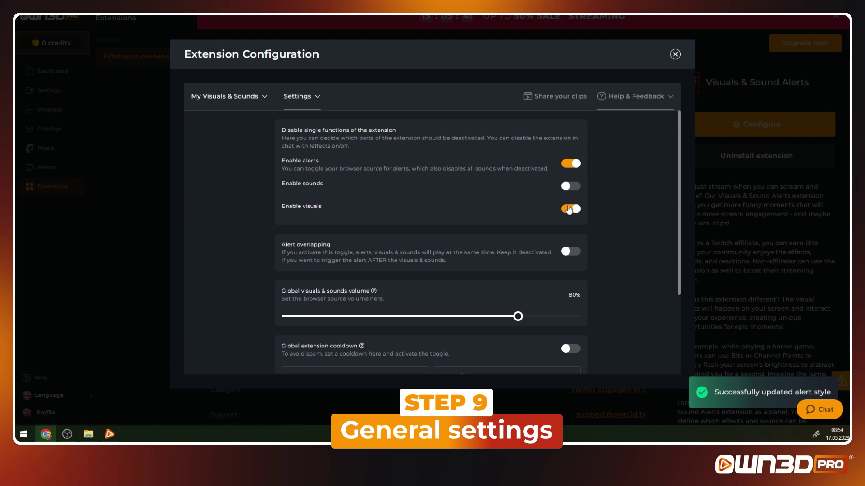
click(570, 210)
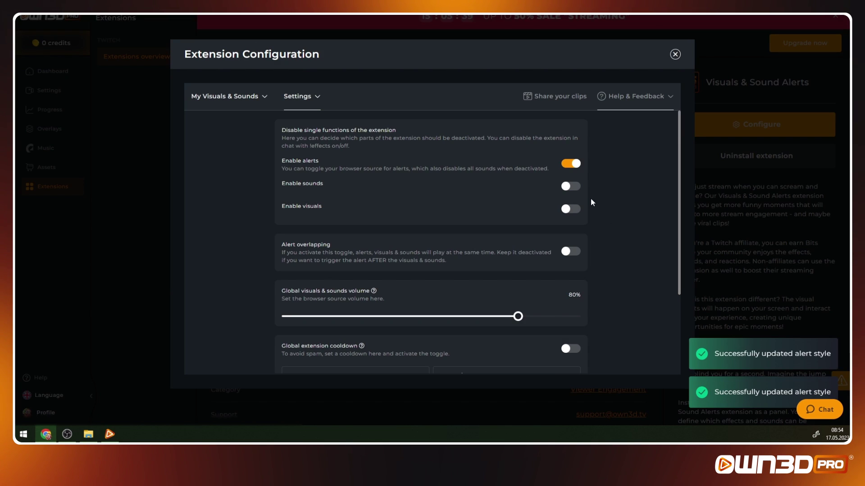
click(575, 188)
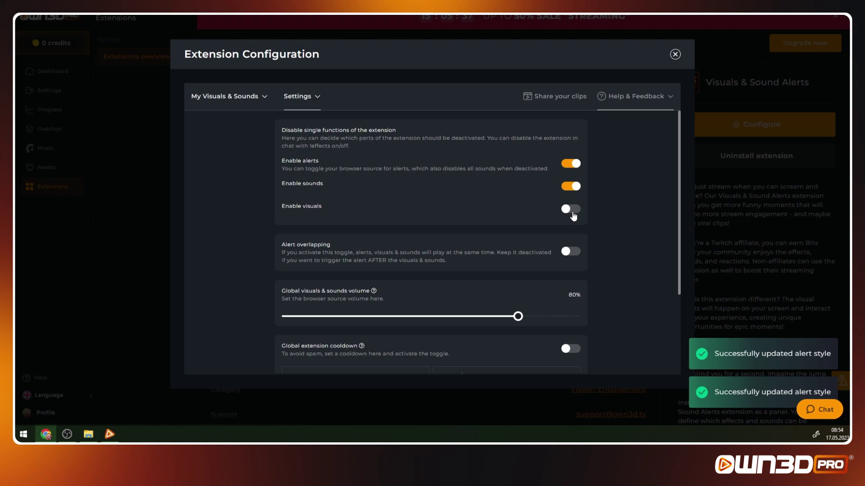
click(572, 209)
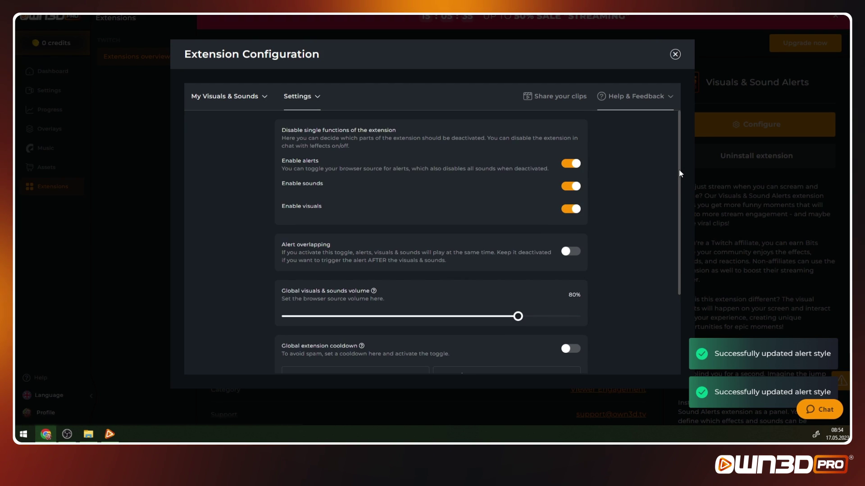
scroll(682, 184, down, 1)
click(576, 208)
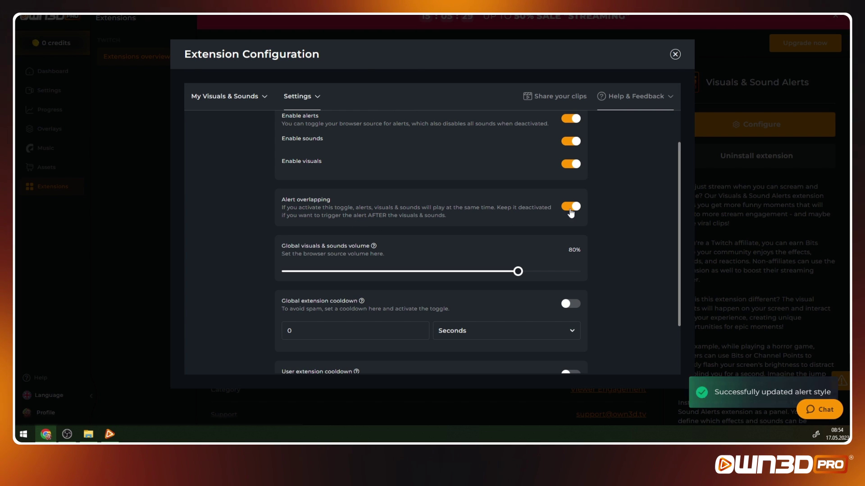
click(570, 208)
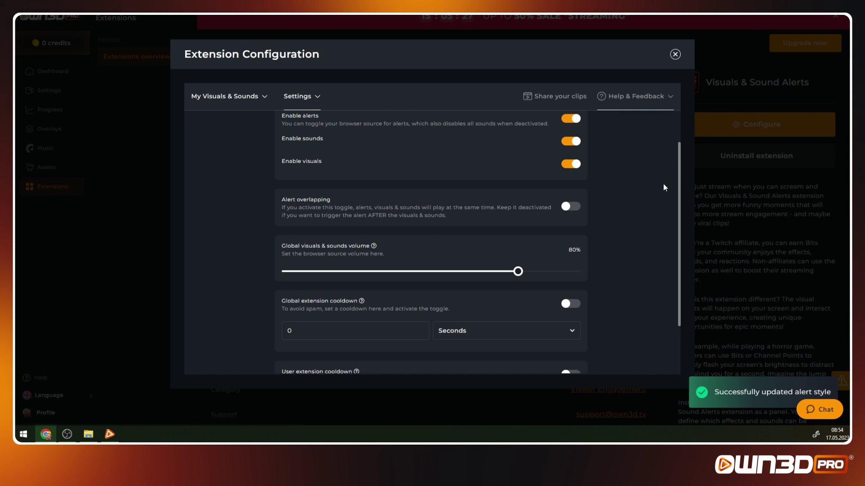
drag(678, 174, 672, 228)
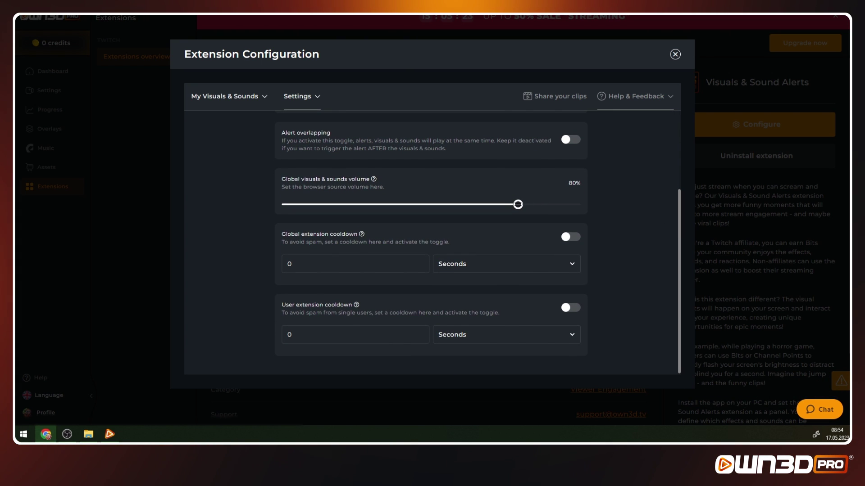
Set global volume to 90% and enable 10-second global and user cooldowns.
drag(518, 205, 547, 205)
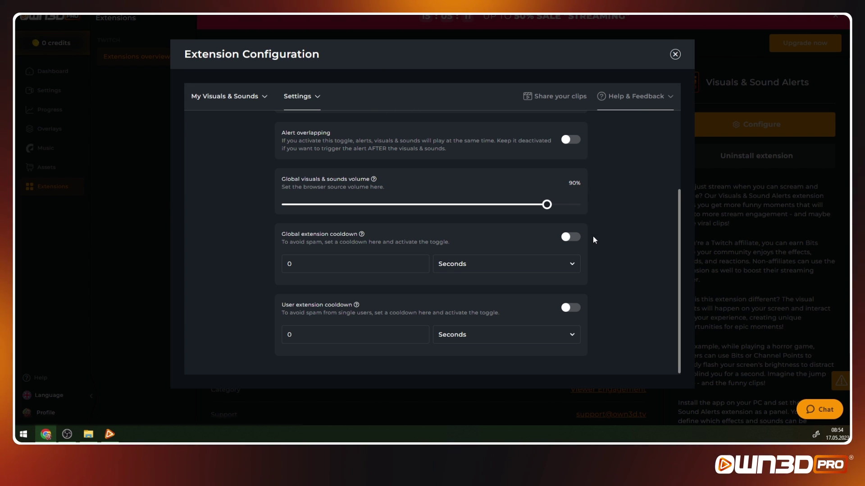
click(579, 240)
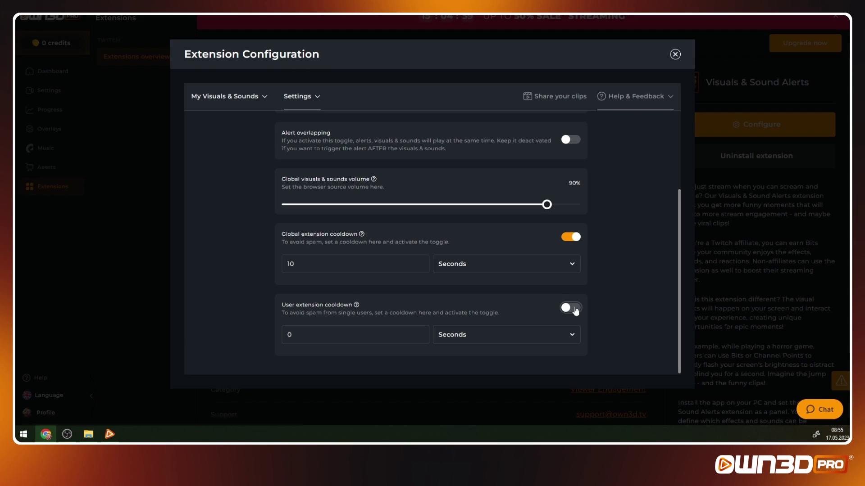
click(572, 308)
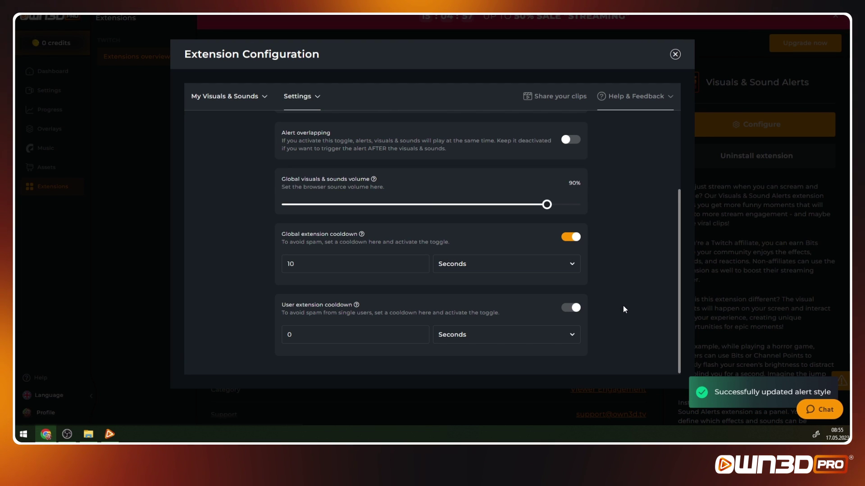
drag(417, 338, 259, 340)
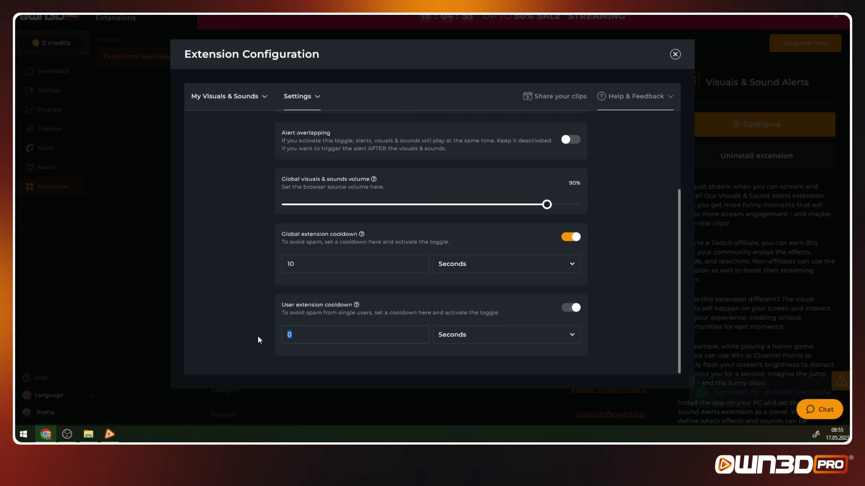
click(250, 318)
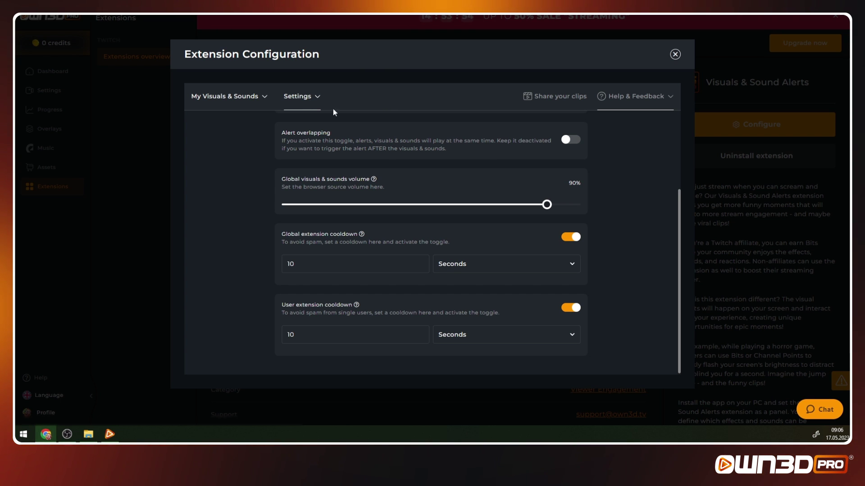
click(298, 97)
click(318, 155)
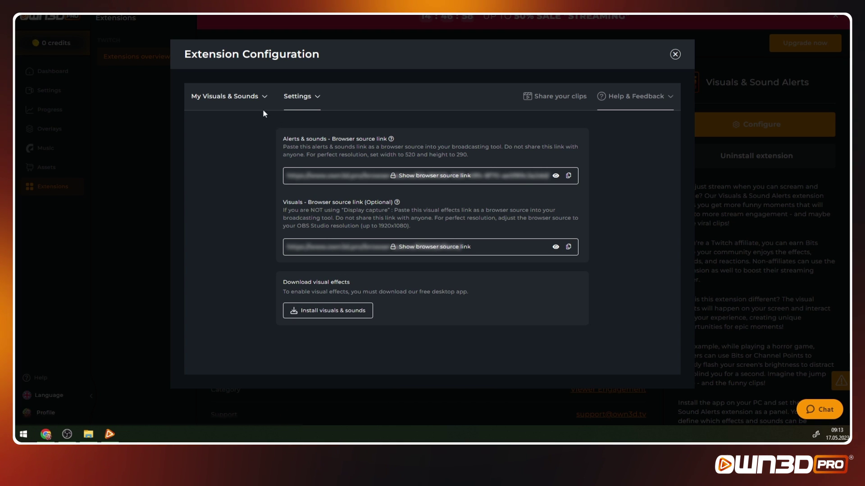
Give the Fire button a 1-second alert delay, keeping its Bit cost at Free.
mouse_move(250, 98)
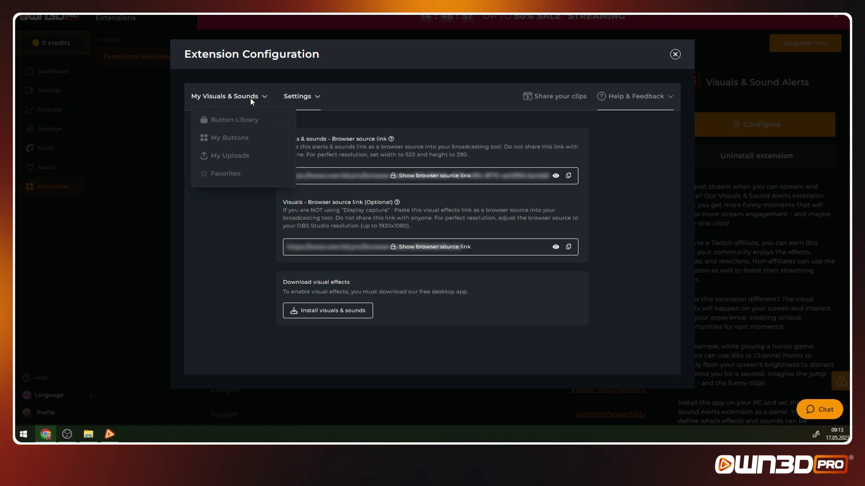
click(233, 139)
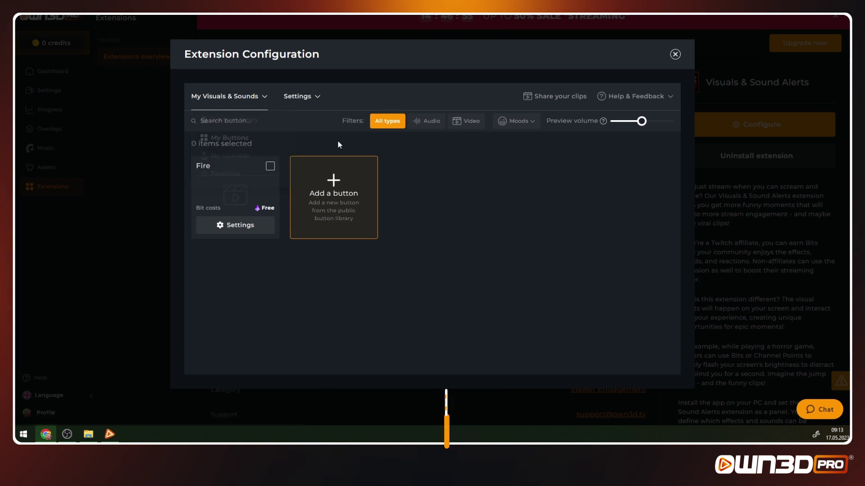
click(250, 229)
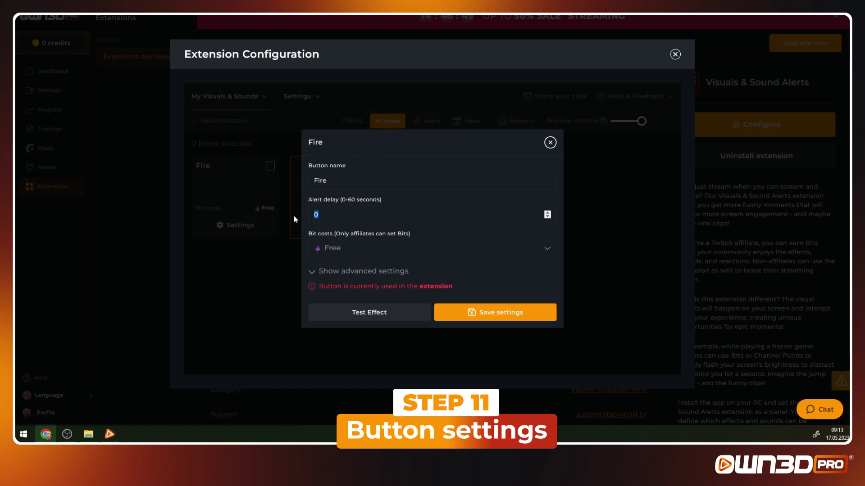
text(1)
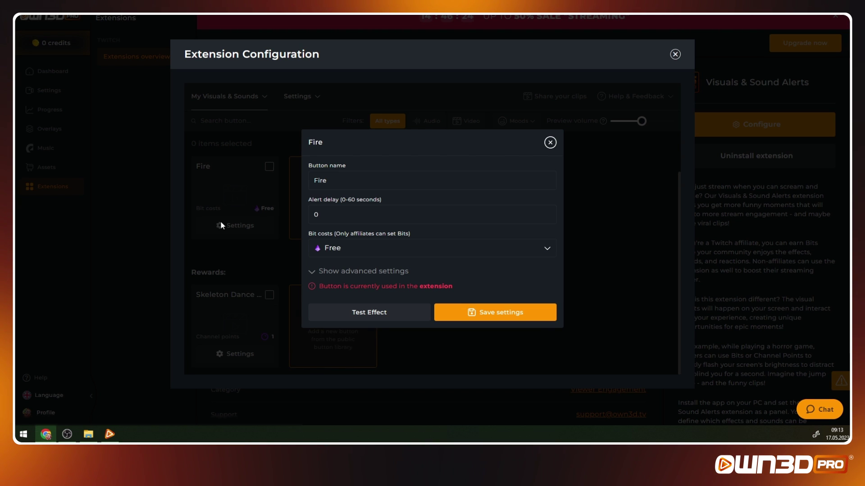
click(398, 250)
scroll(393, 284, down, 5)
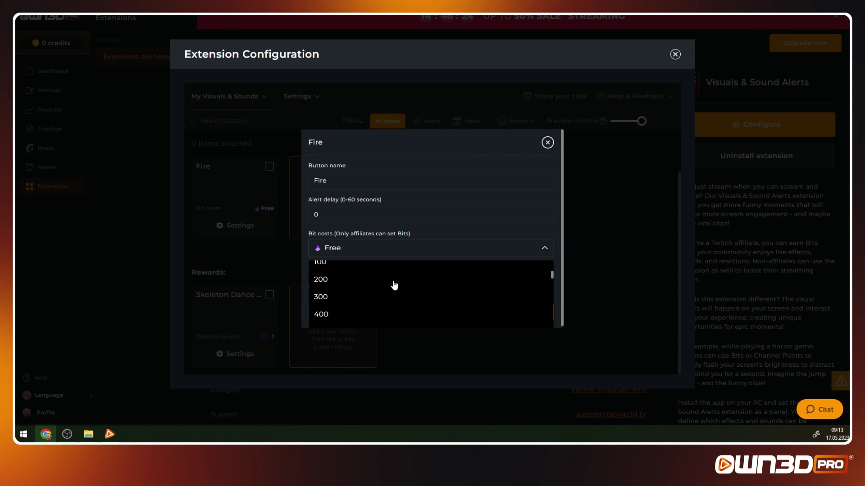
scroll(393, 285, down, 3)
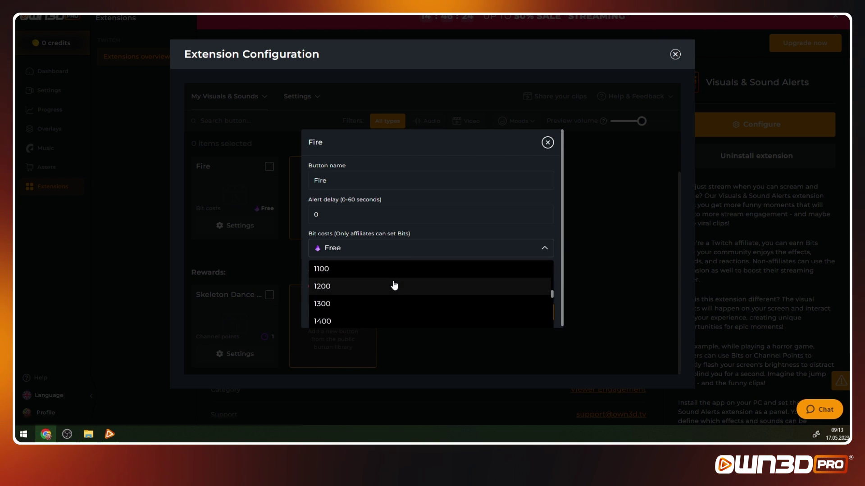
click(545, 249)
click(550, 143)
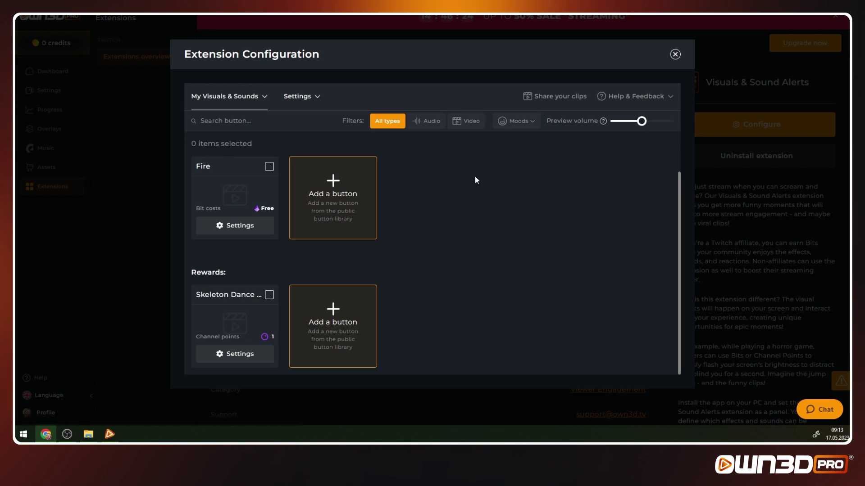
Inspect the Skeleton Dance v2 button's channel points options without changing them.
click(223, 354)
click(396, 249)
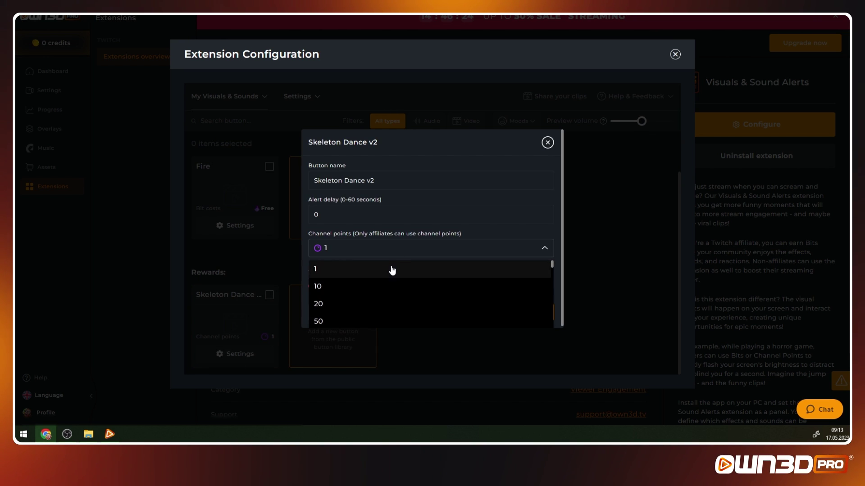
scroll(392, 270, down, 2)
scroll(391, 271, down, 15)
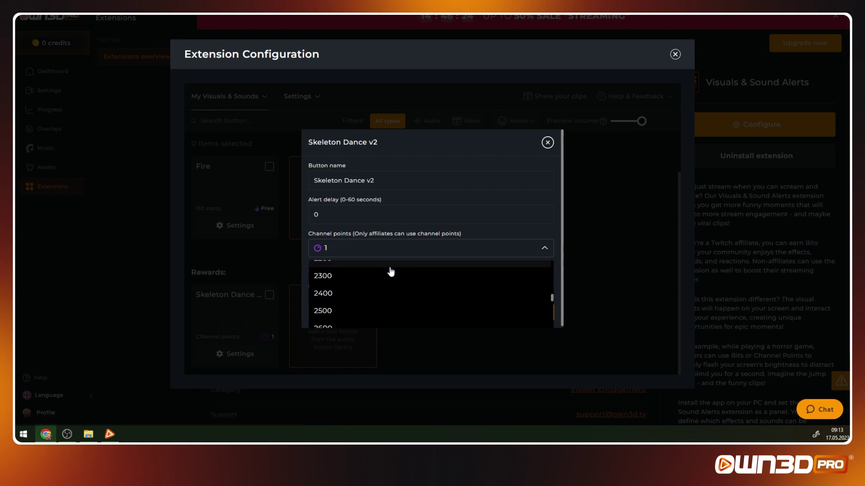
click(547, 142)
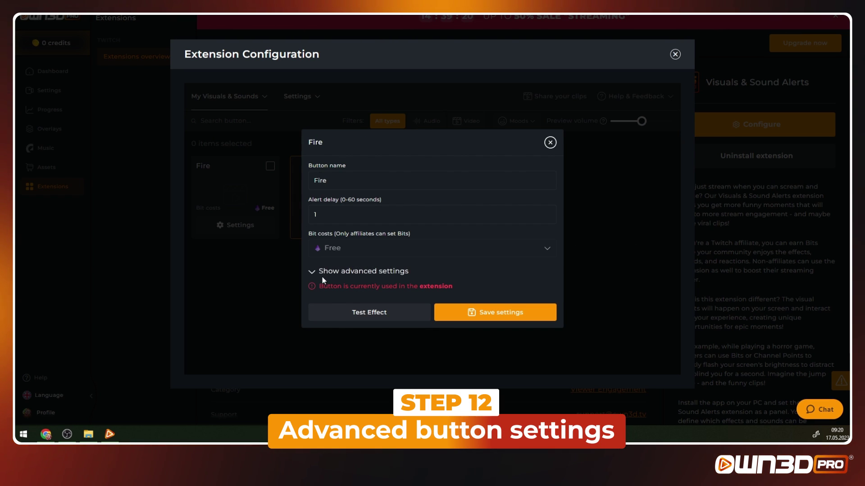
Set the Fire button volume to 82% with custom cooldown left off, save, and close.
click(312, 272)
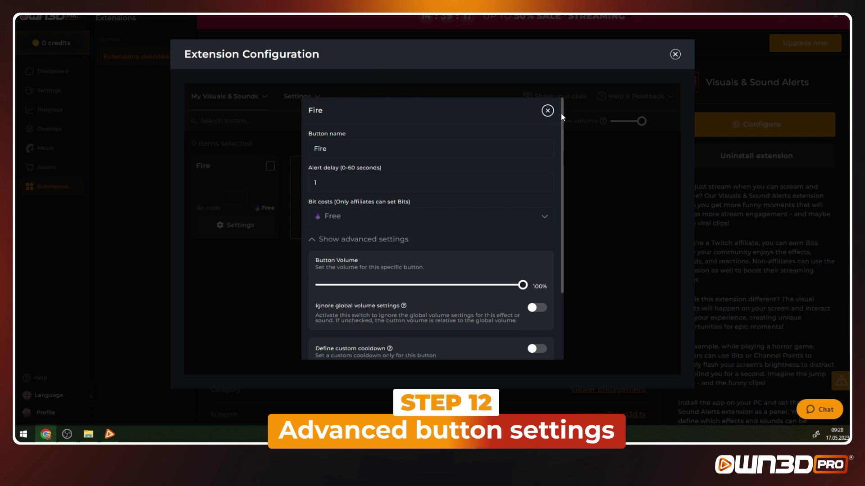
drag(562, 117, 565, 187)
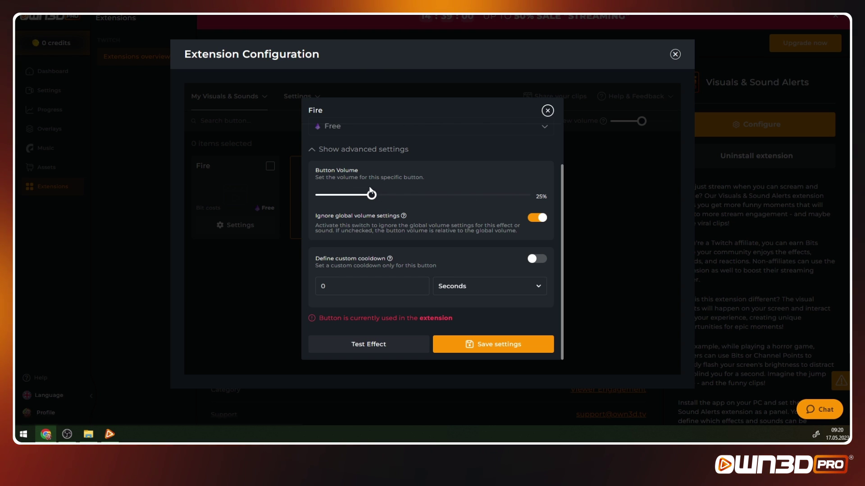
drag(370, 193, 457, 194)
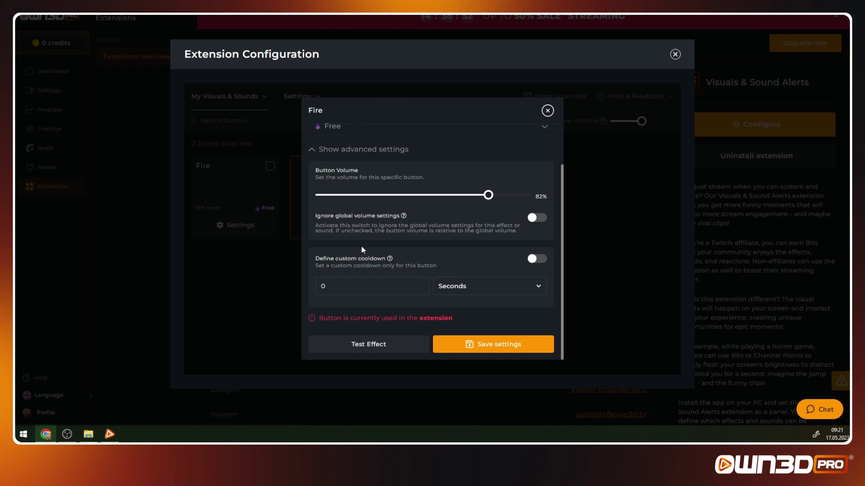
click(540, 259)
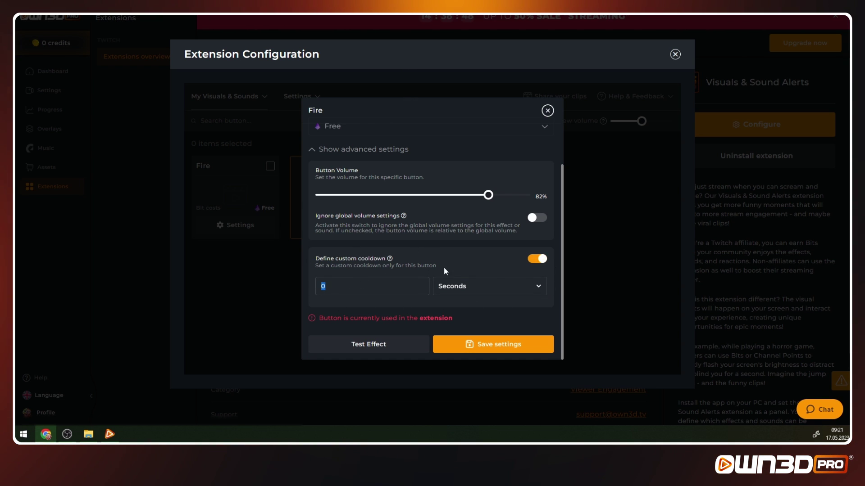
text(20)
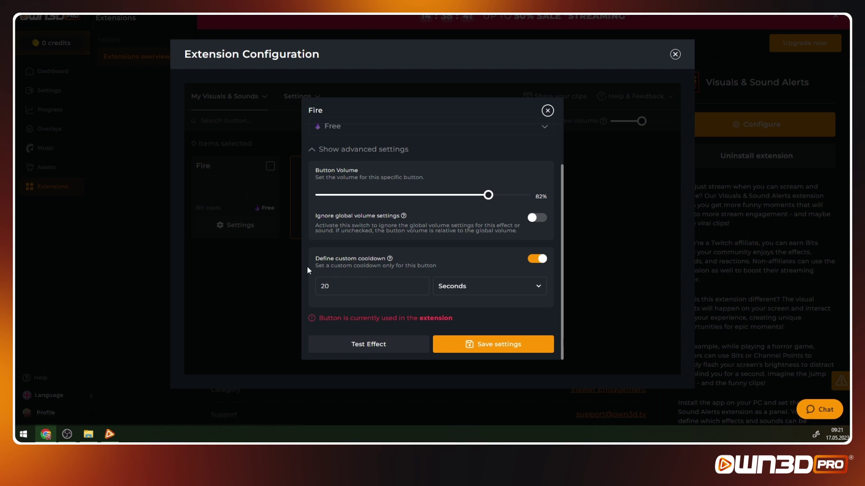
click(538, 260)
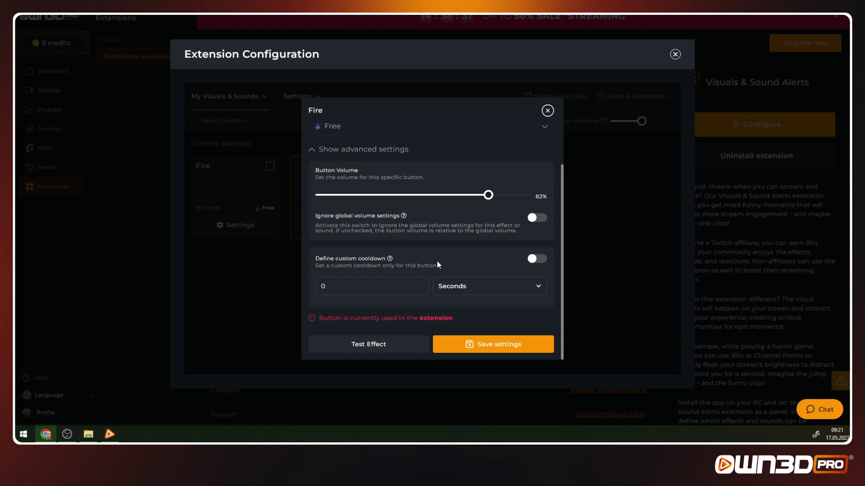
click(469, 345)
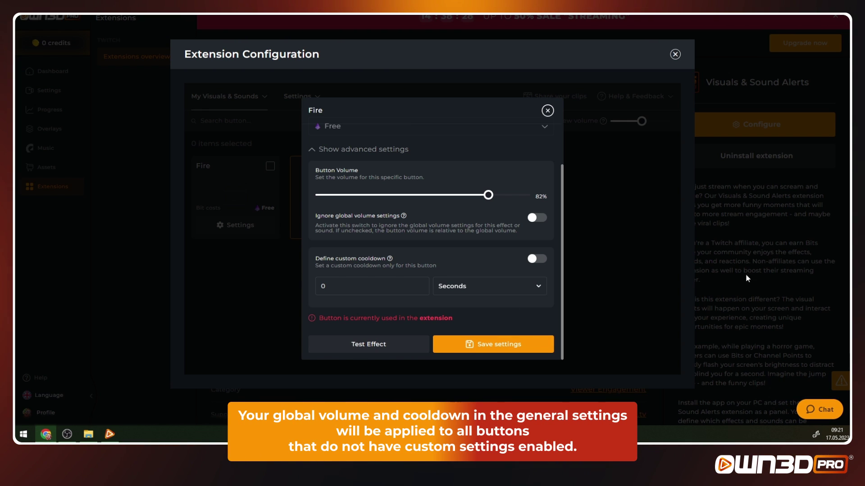
scroll(562, 197, up, 1)
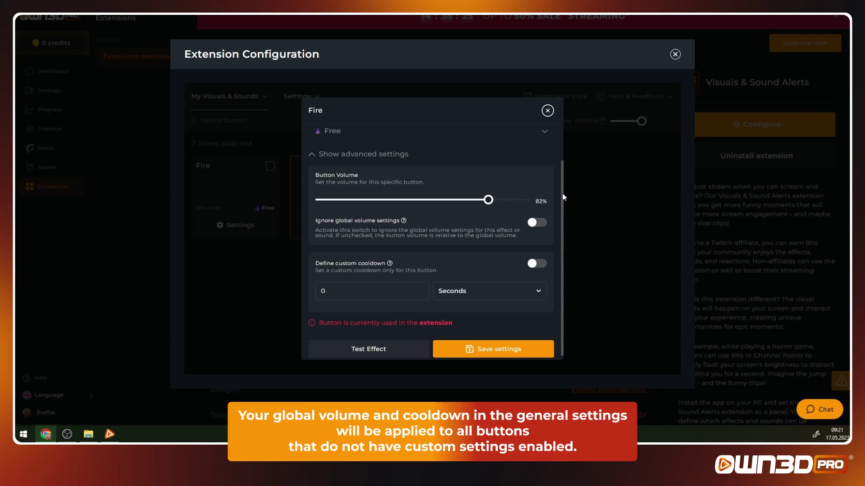
drag(562, 197, 564, 189)
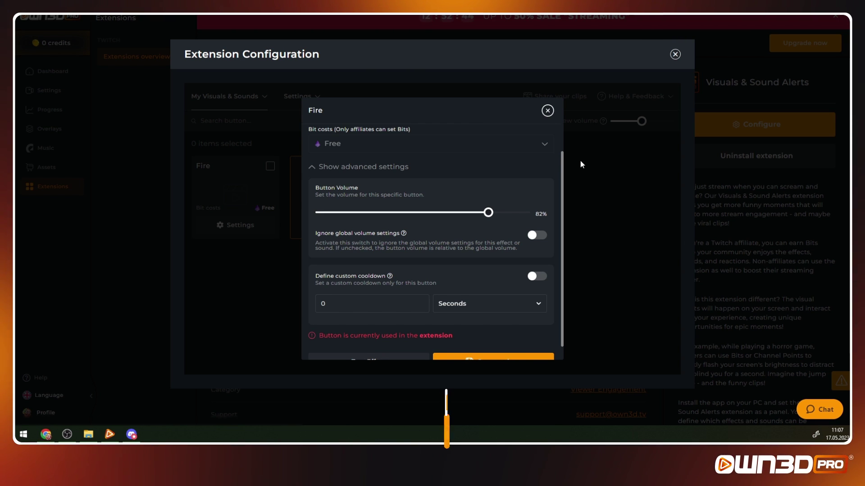
key(Escape)
Review the Help & Feedback options and open the Discord clips-visuals-and-sound-alerts channel.
click(628, 103)
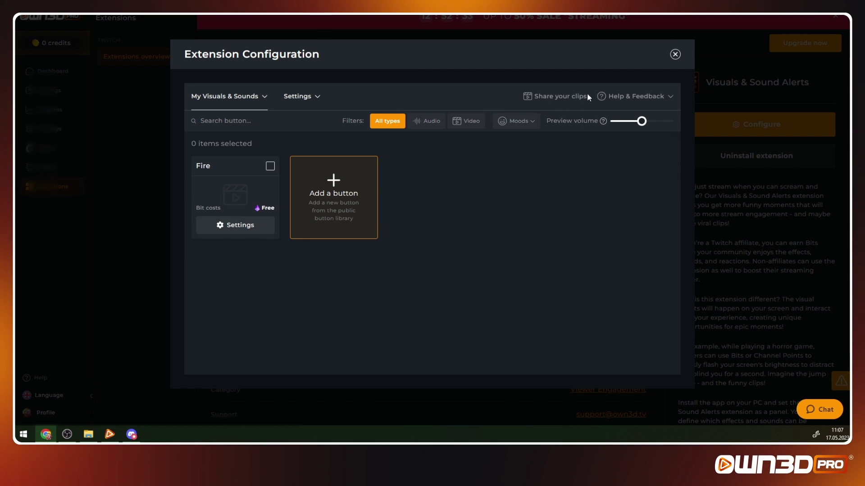
click(555, 100)
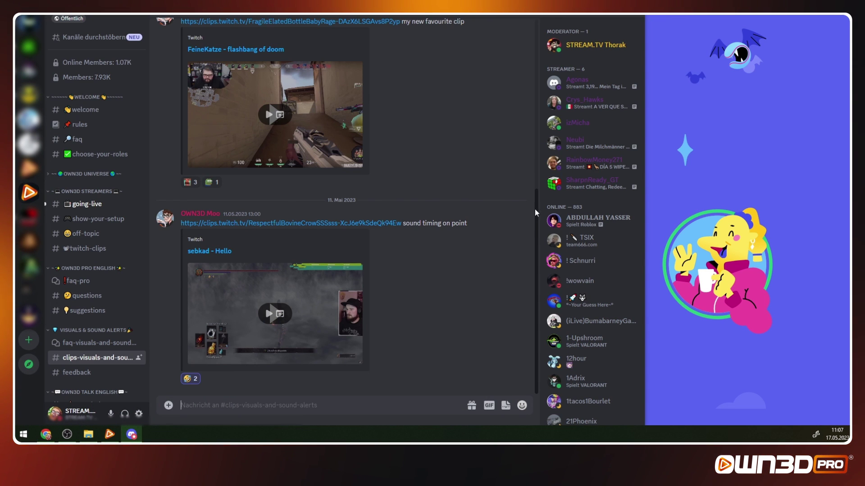
Scroll up through older Twitch clips in the clips-visuals-and-sound-alerts channel.
drag(536, 231, 516, 127)
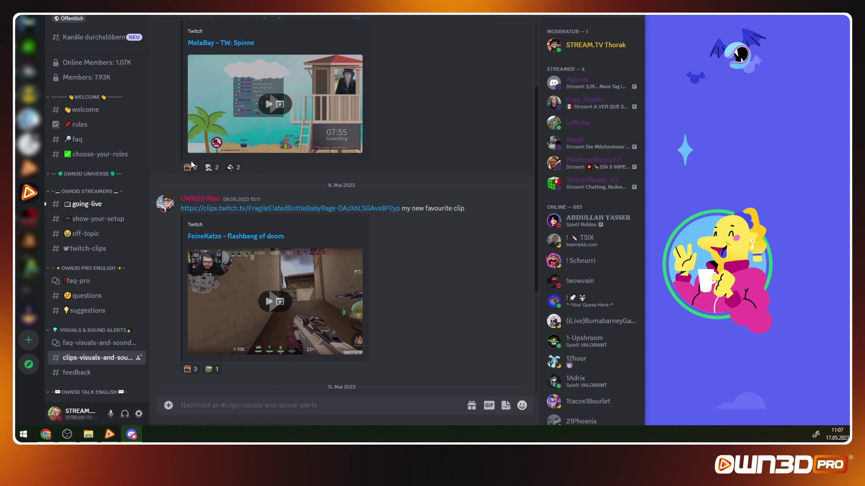